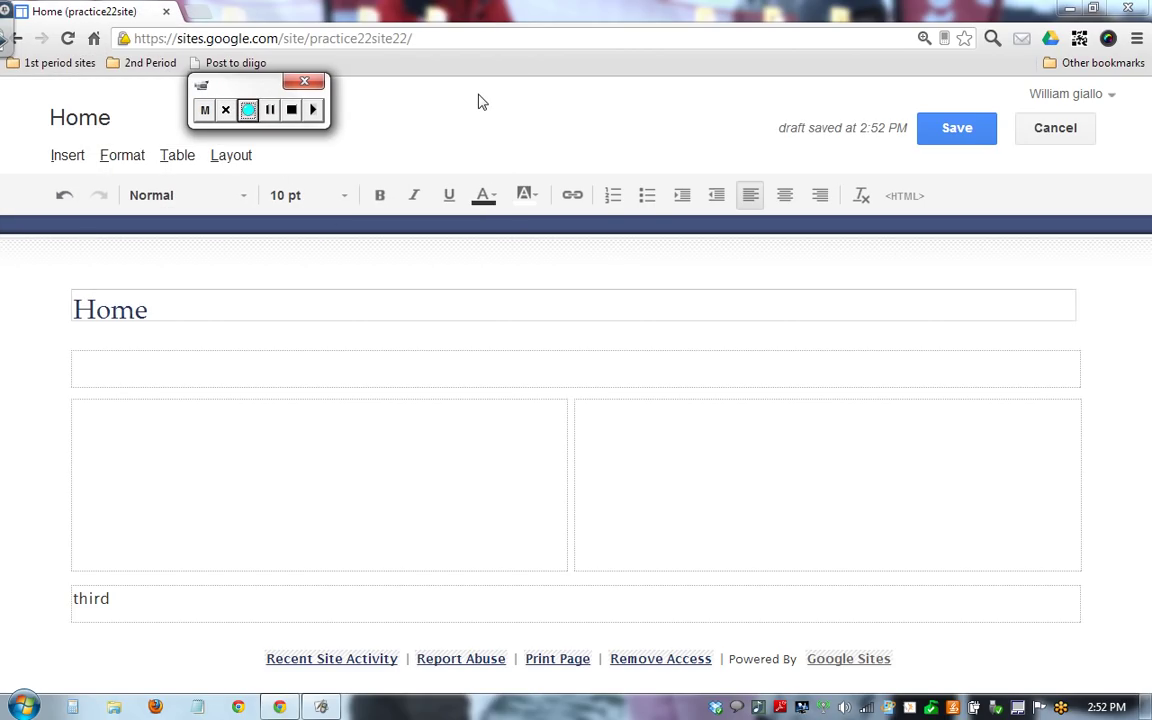
- Save the Home page edits and enable Allow attachments in the page settings
left_click(950, 137)
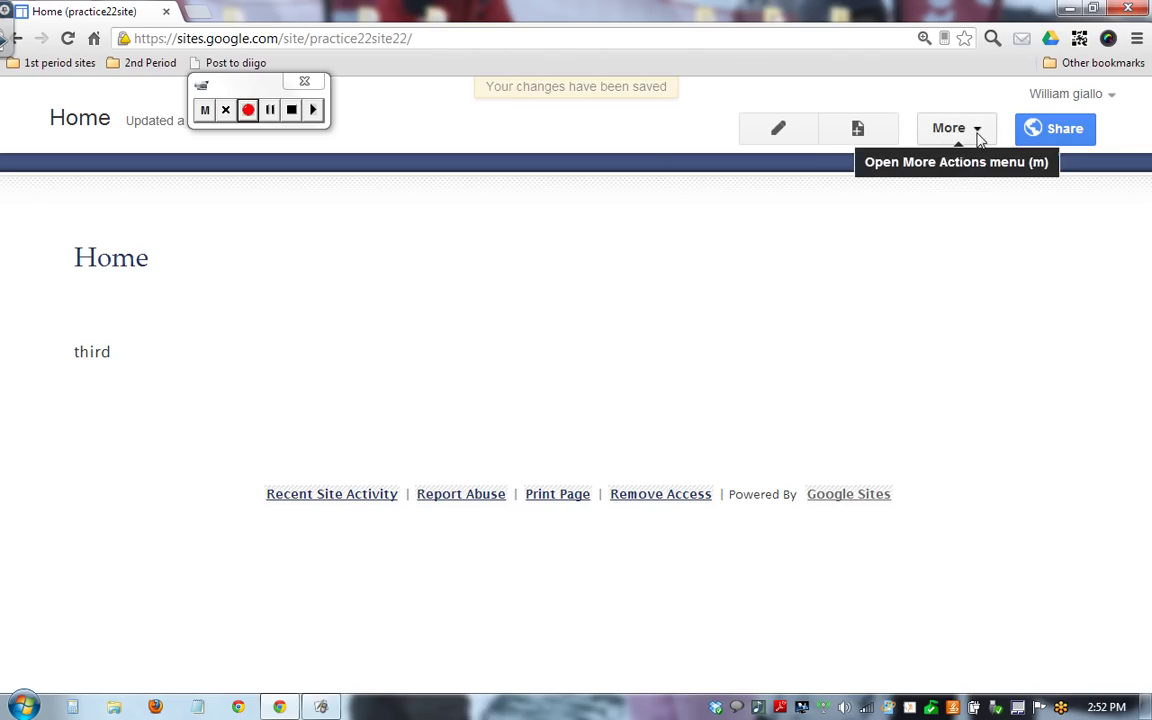
left_click(979, 136)
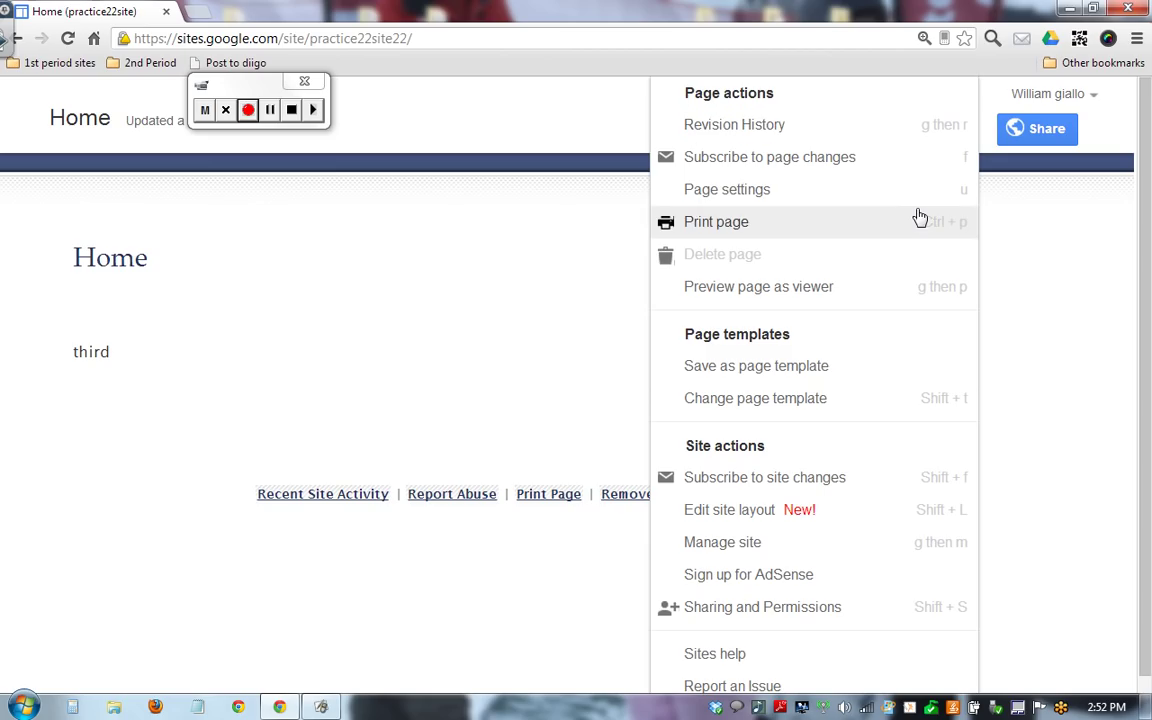
left_click(919, 200)
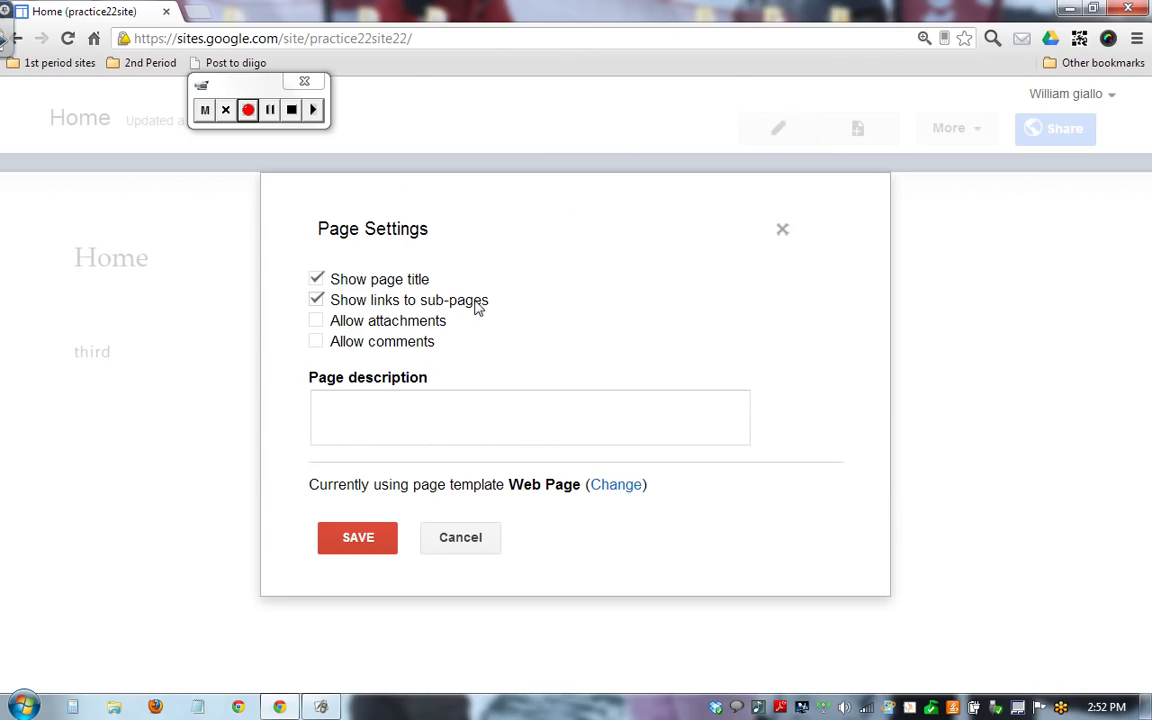
left_click(317, 322)
left_click(364, 539)
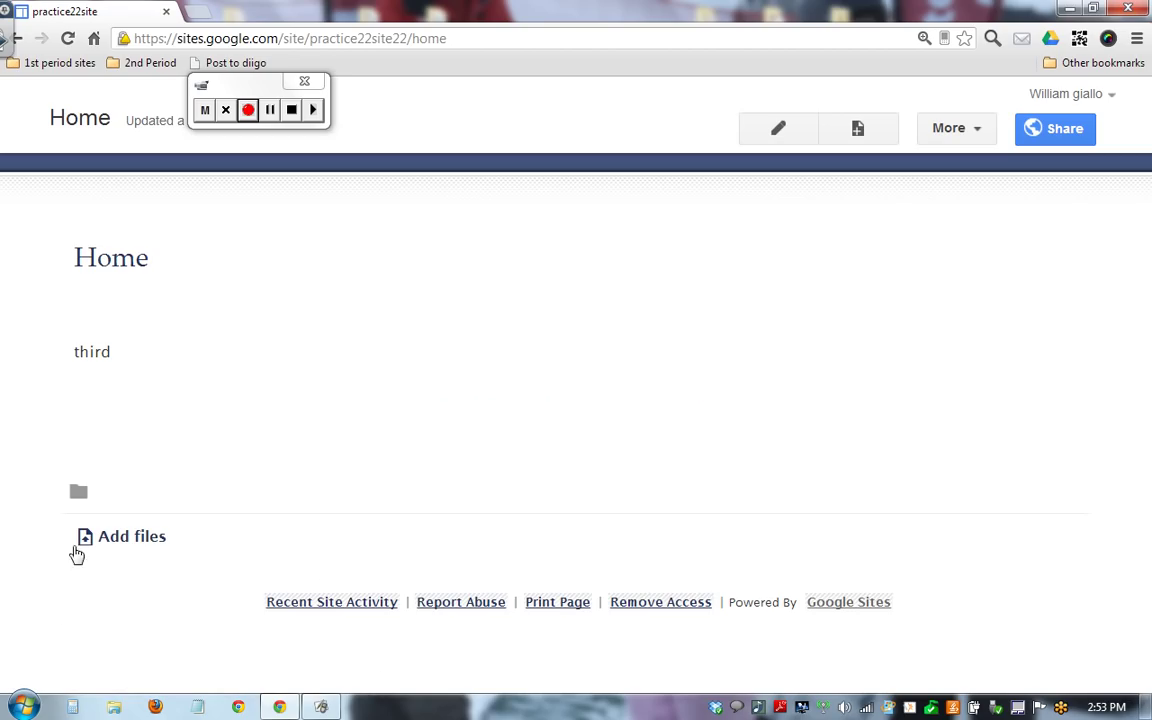
left_click(89, 540)
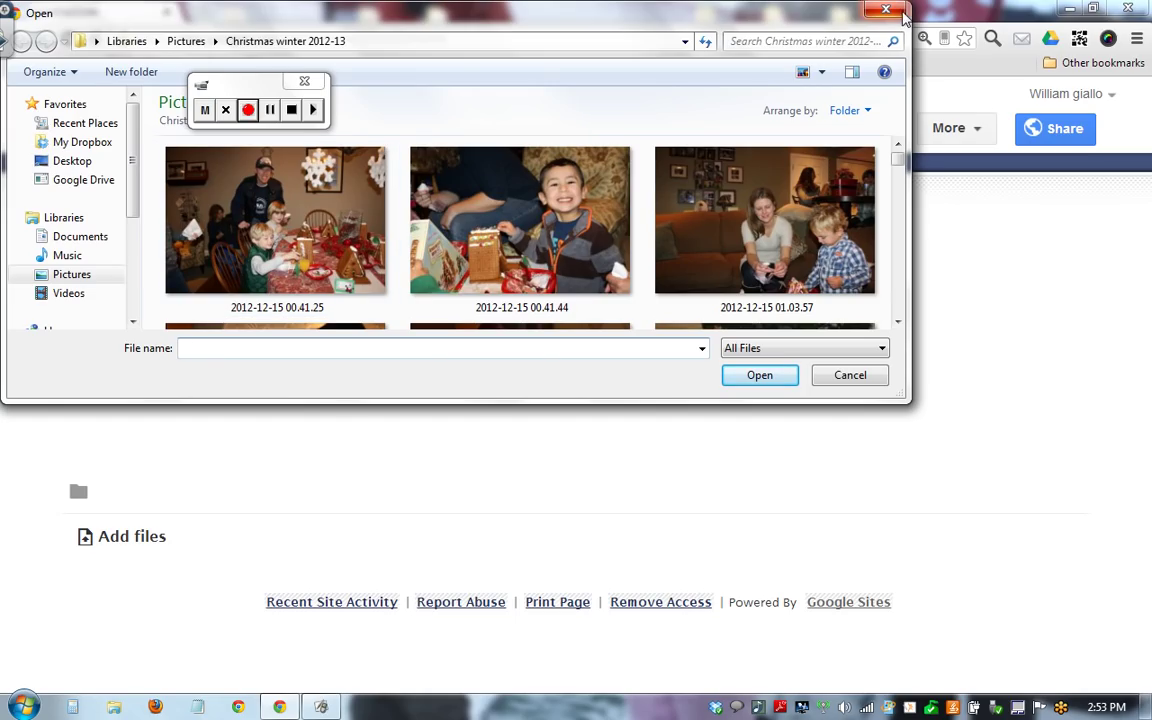
left_click(886, 11)
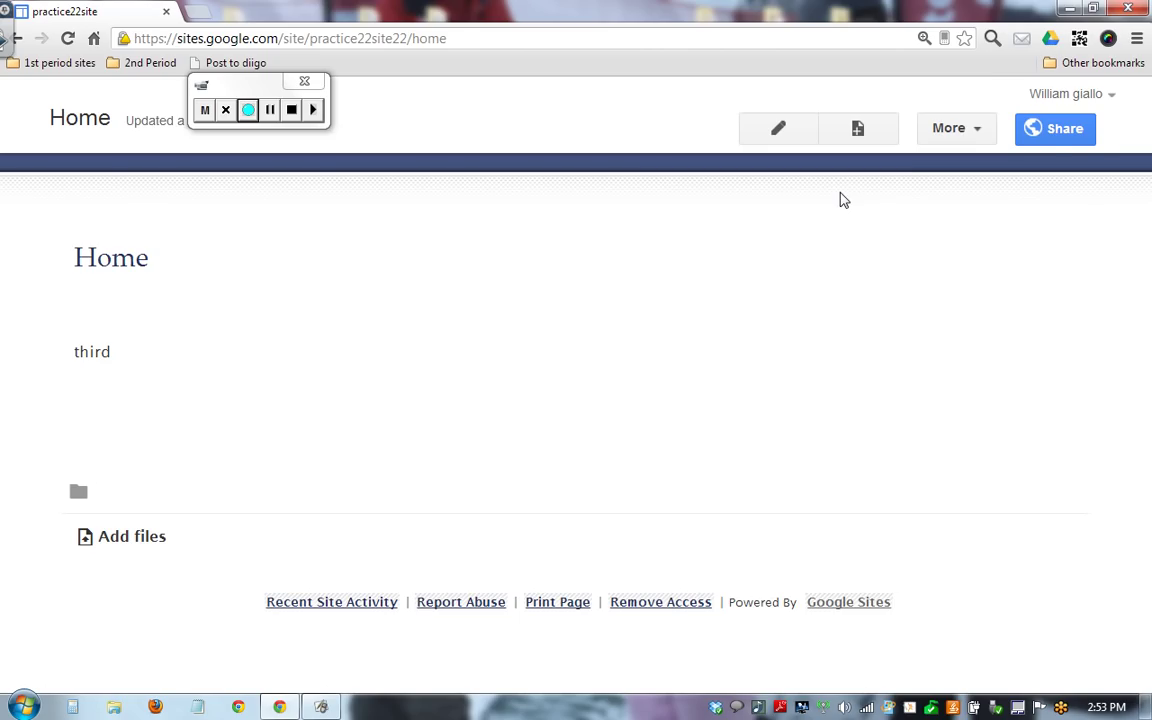
left_click(950, 132)
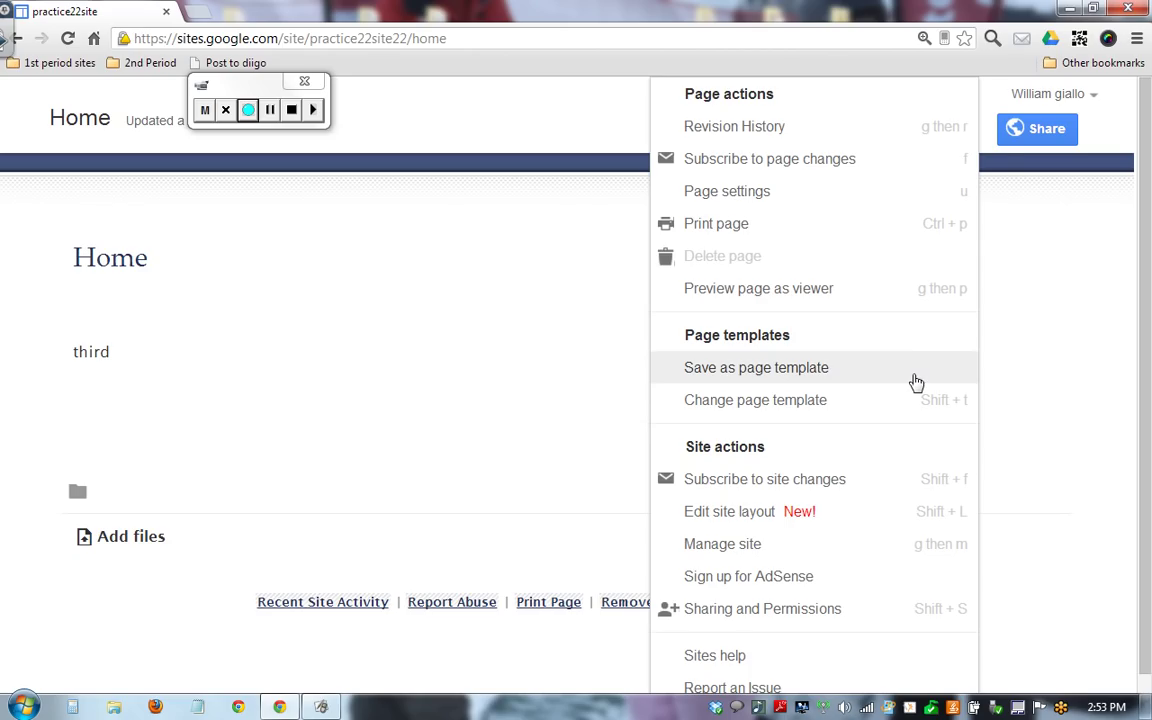
left_click(1150, 340)
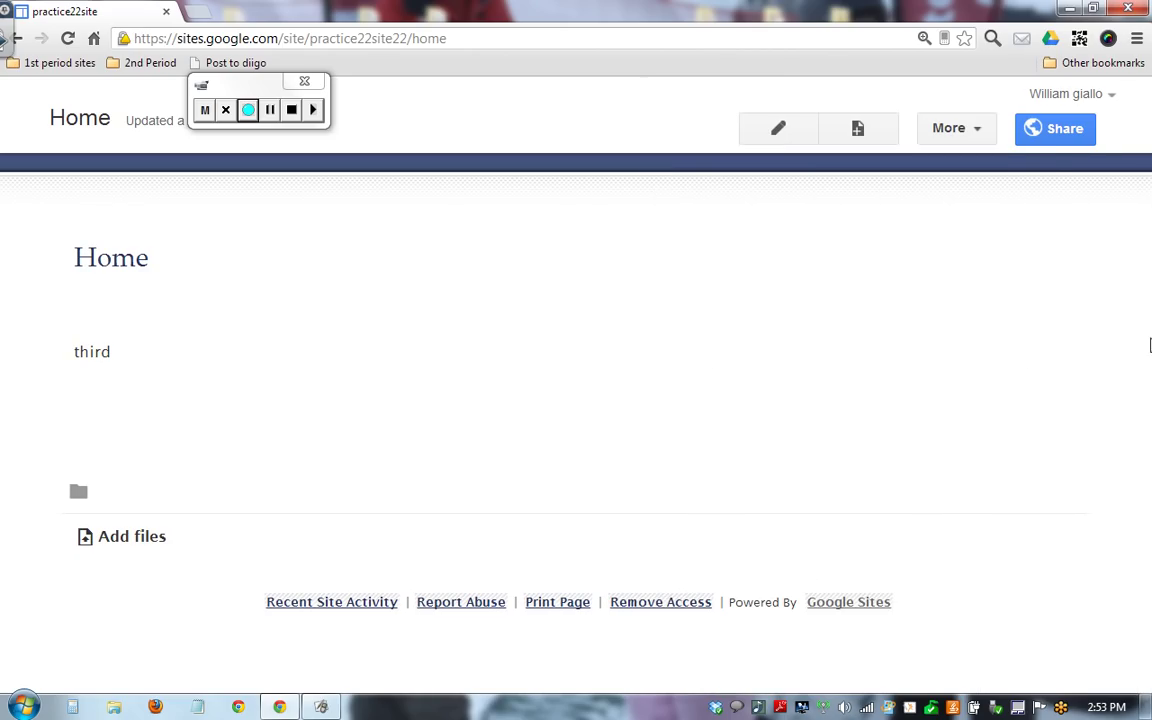
- Rename the site as "Awesome Site" in the general site management settings and save the change
left_click(970, 136)
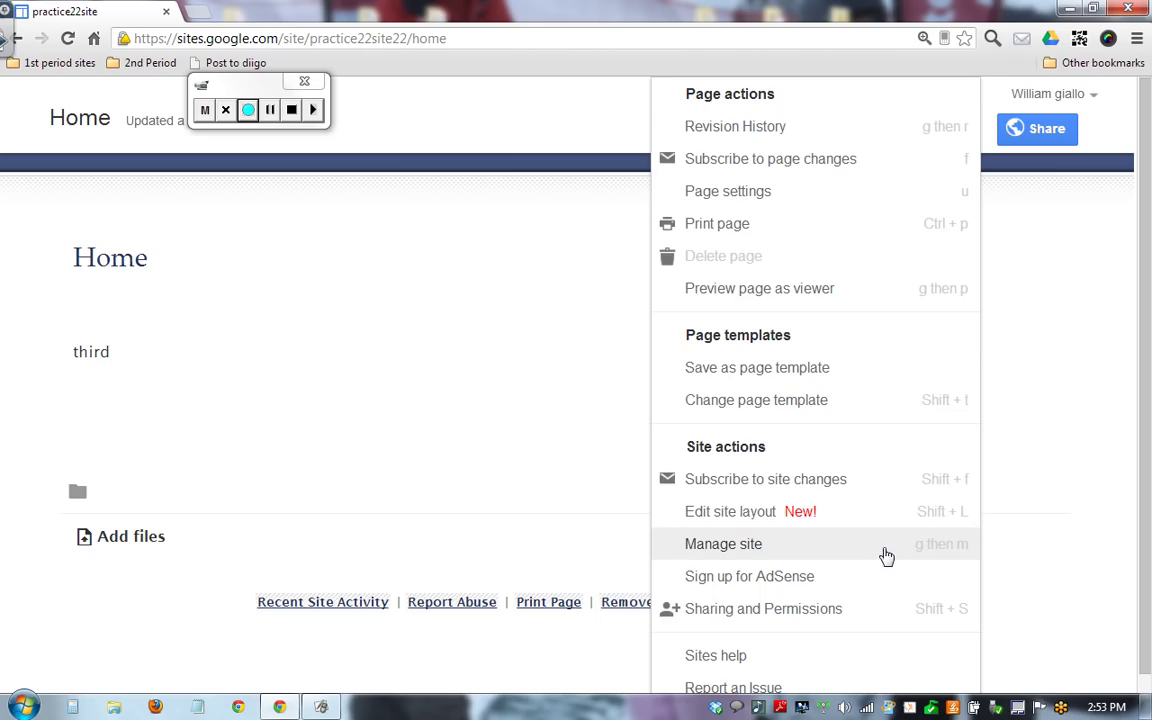
left_click(855, 556)
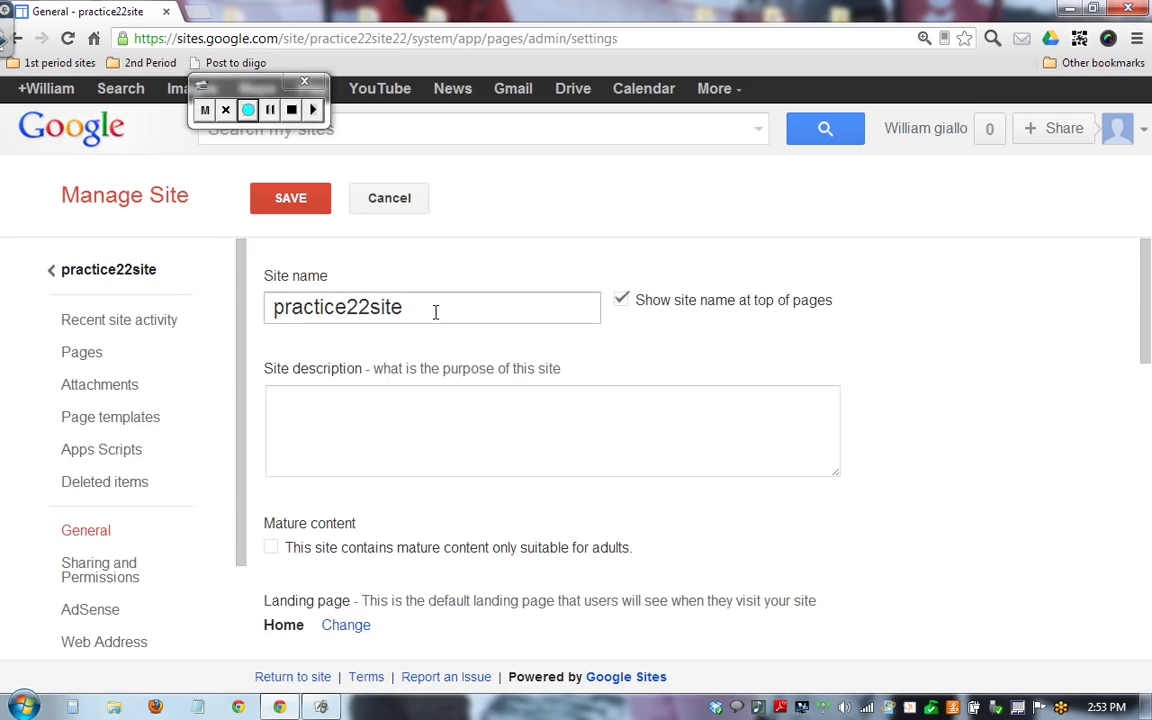
left_click(435, 312)
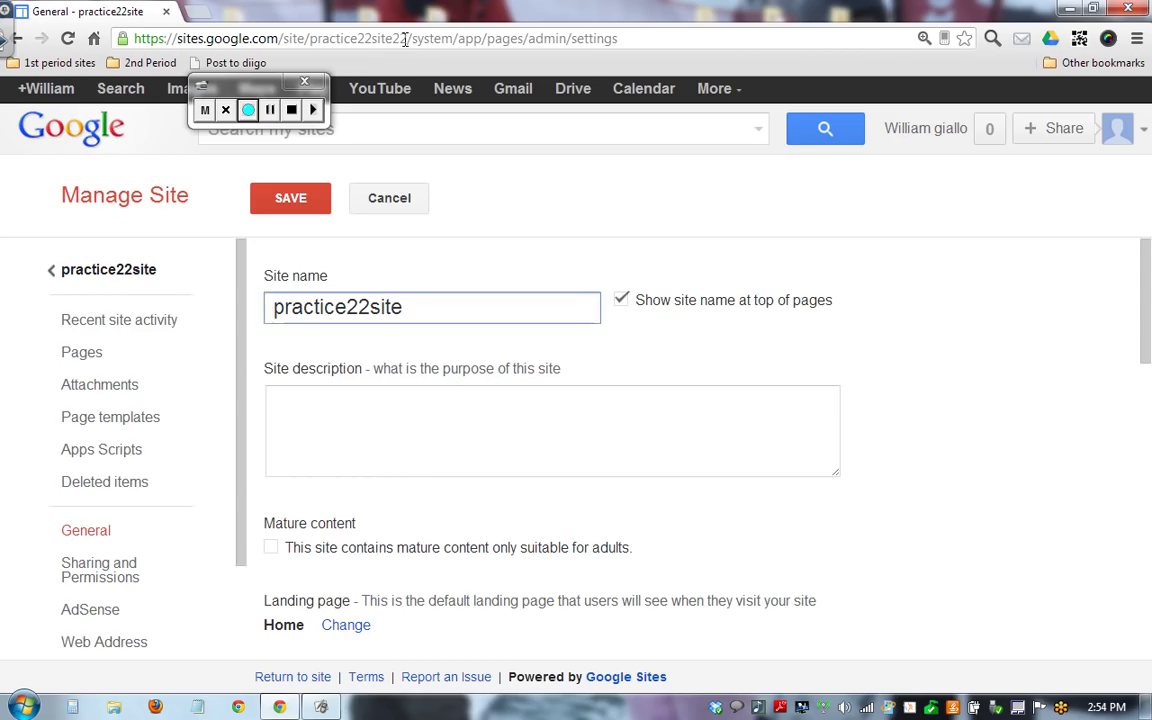
left_click_drag(401, 38, 318, 38)
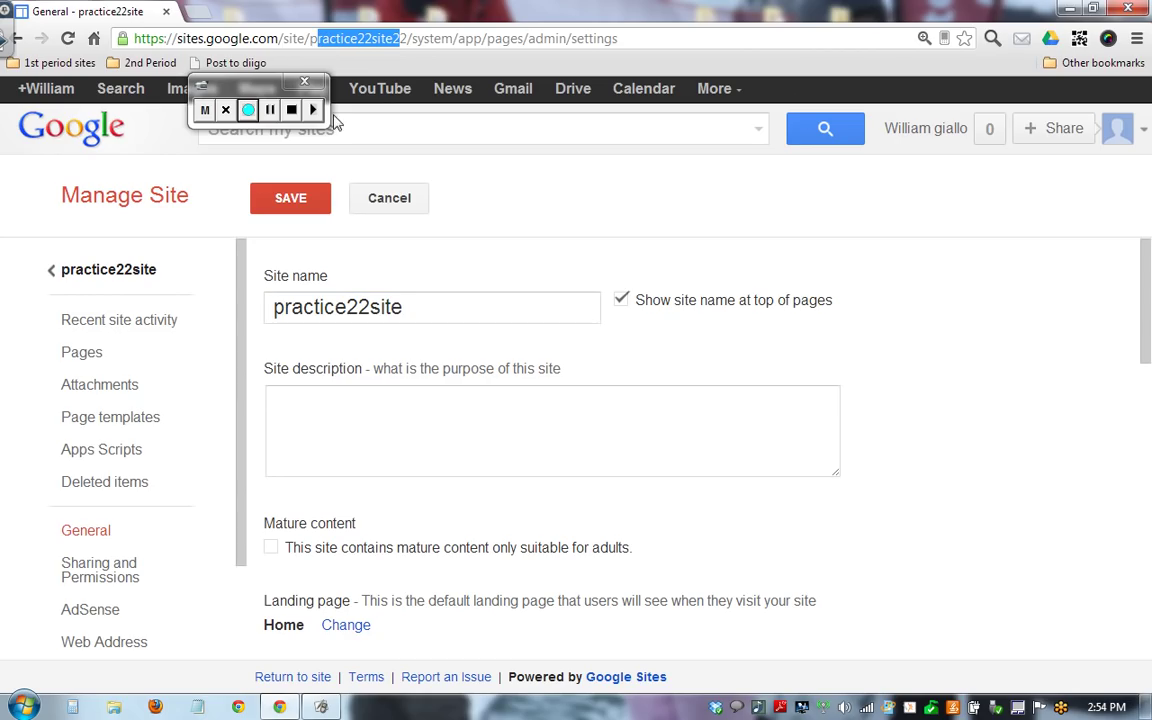
double_click(435, 319)
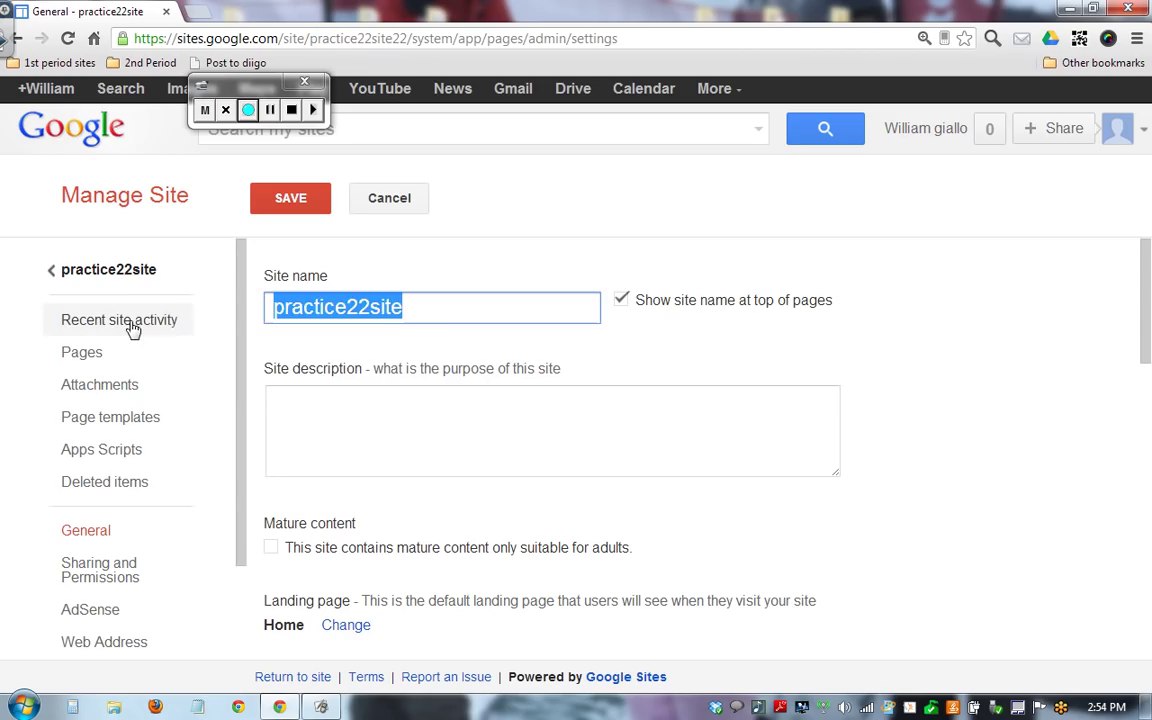
type("Awesome")
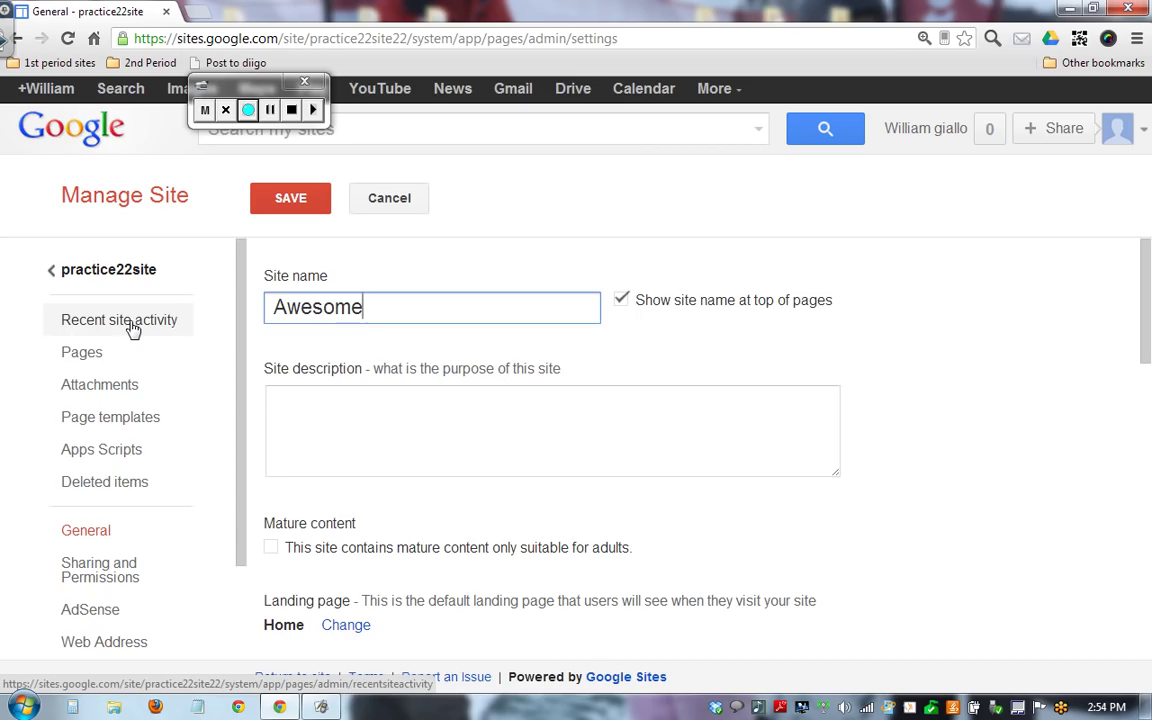
type(" Site")
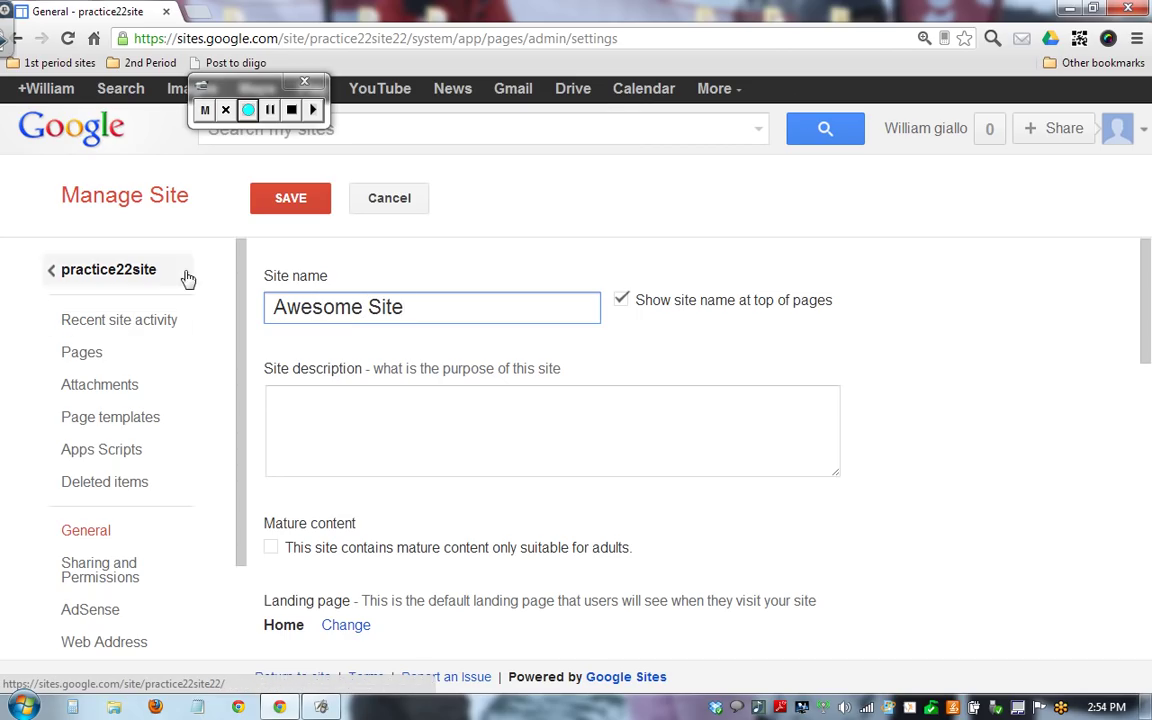
left_click(320, 208)
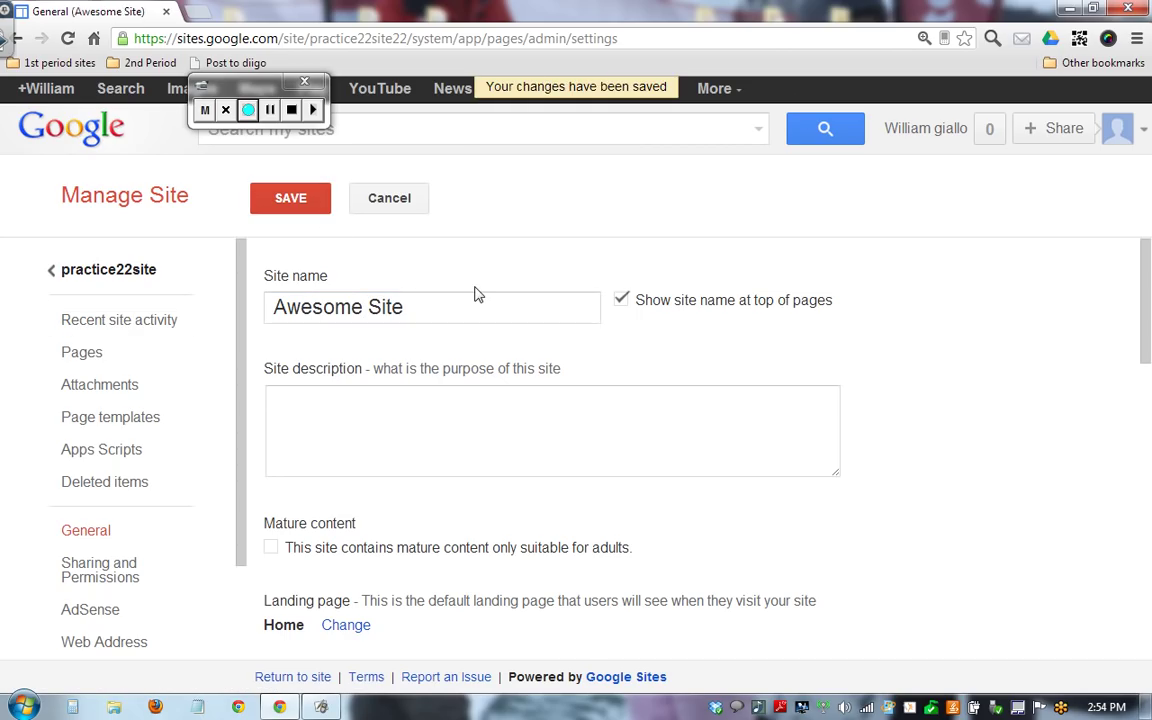
- Look through the general site settings and open the site layout settings
left_click_drag(1149, 248, 1149, 357)
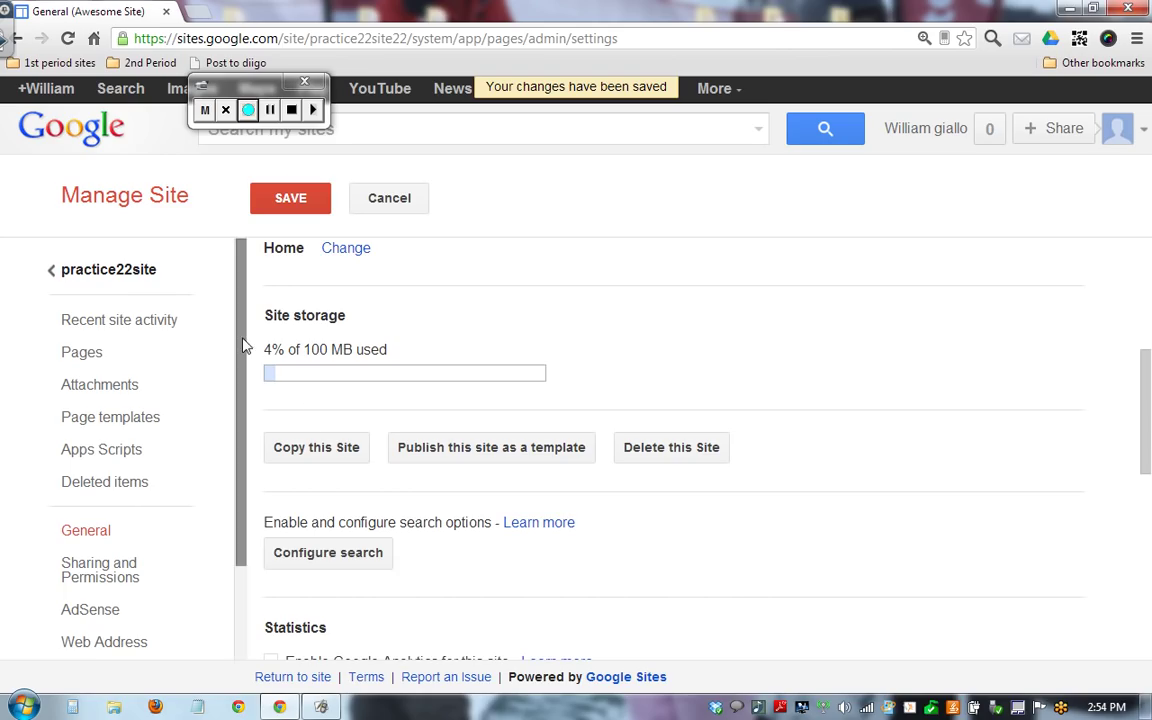
scroll(245, 375, "down", 1)
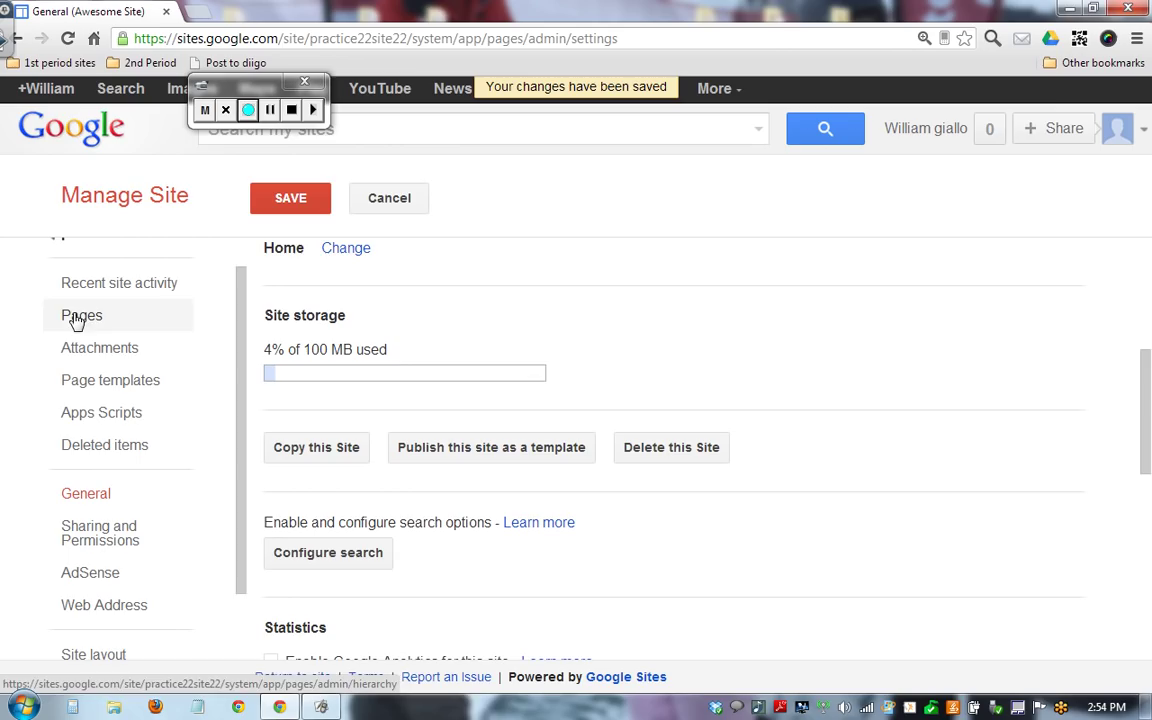
scroll(240, 387, "down", 1)
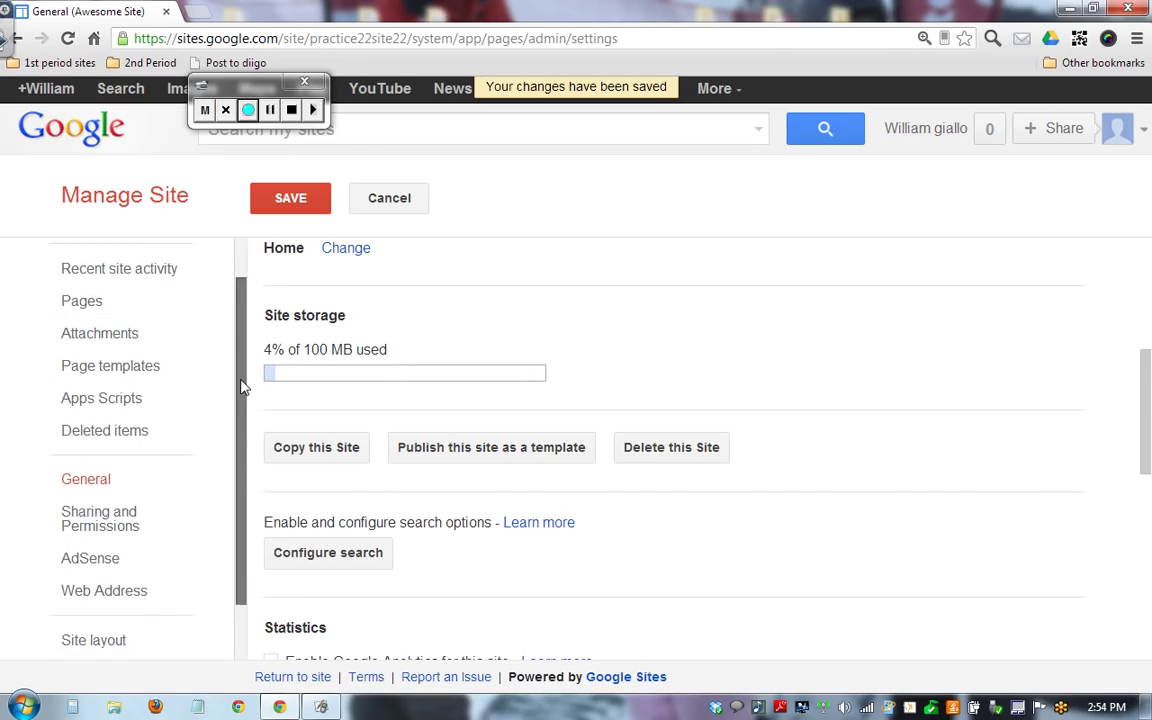
left_click_drag(240, 387, 237, 463)
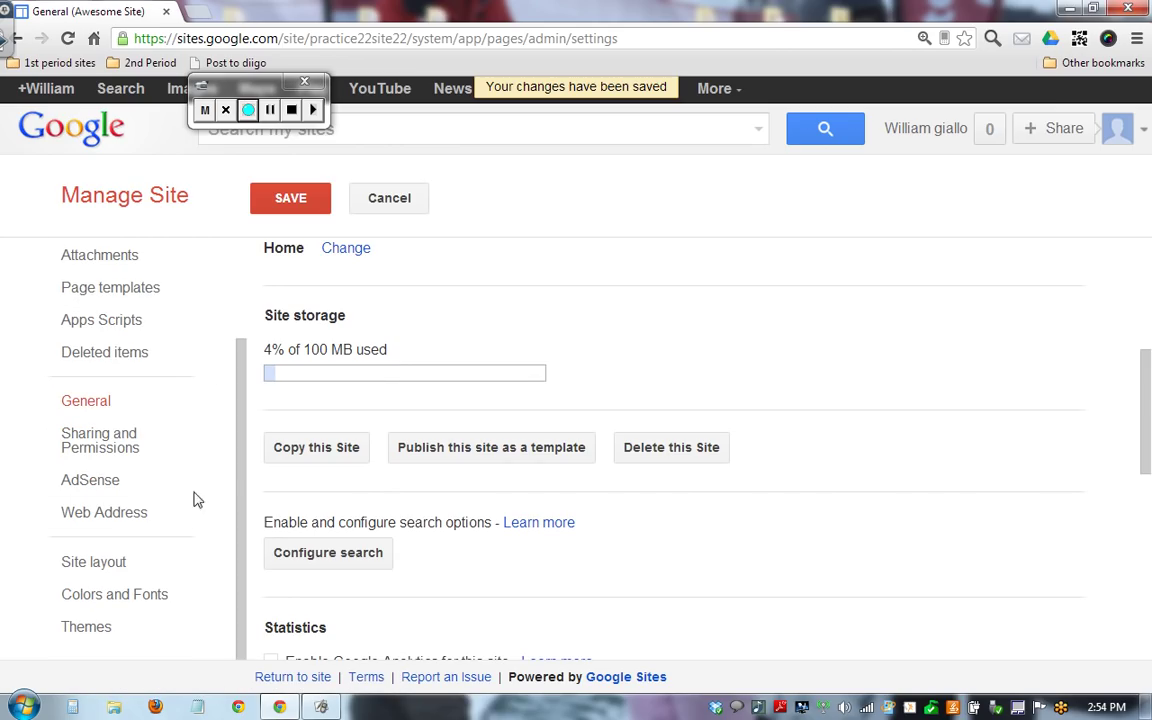
left_click(110, 572)
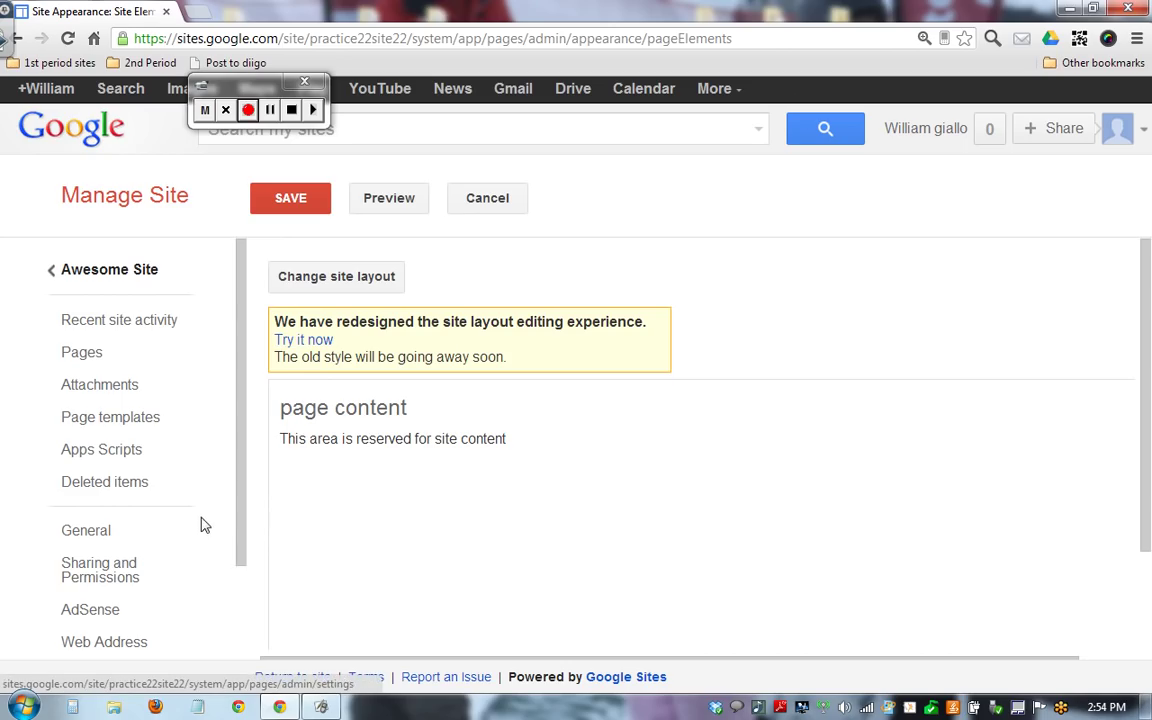
- Apply the Solitude: Olive theme to the site and save it
left_click_drag(239, 517, 240, 675)
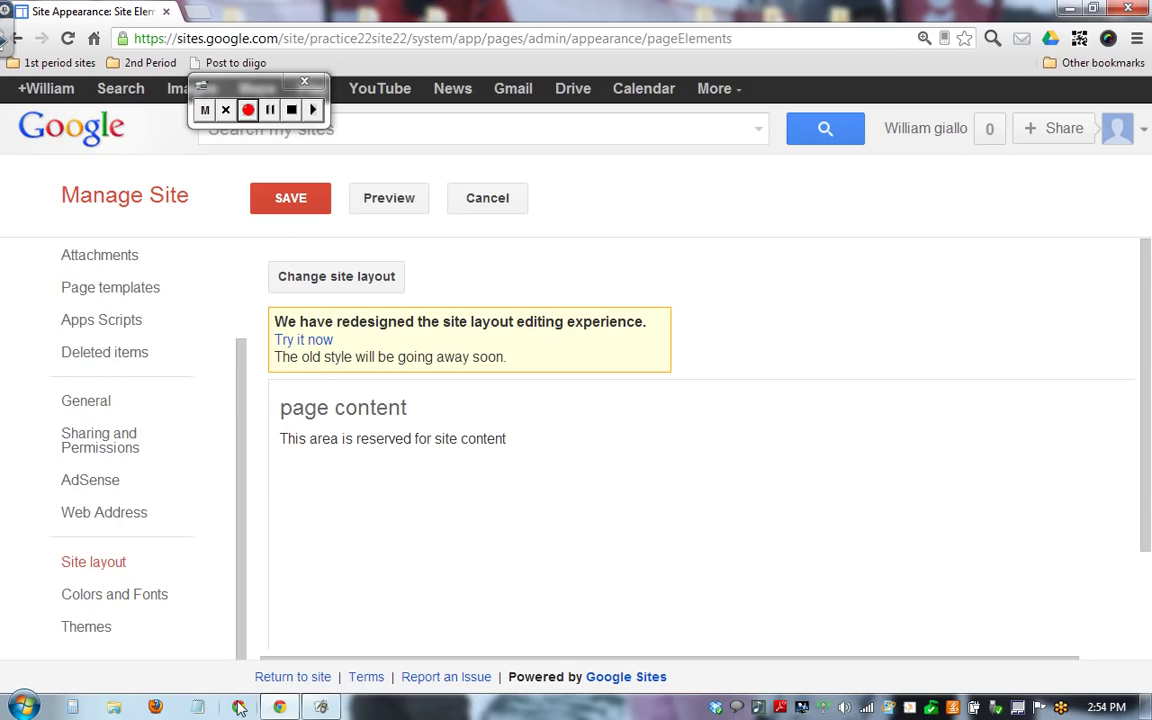
left_click(103, 630)
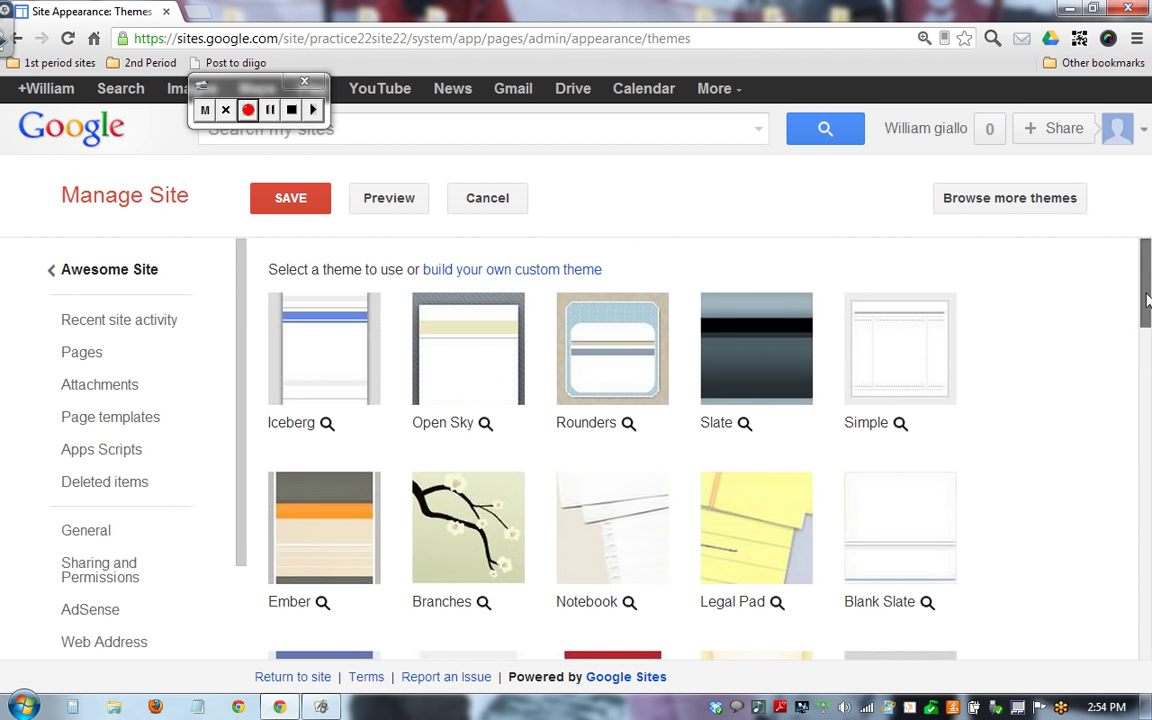
left_click_drag(1146, 310, 1146, 378)
scroll(470, 500, "down", 6)
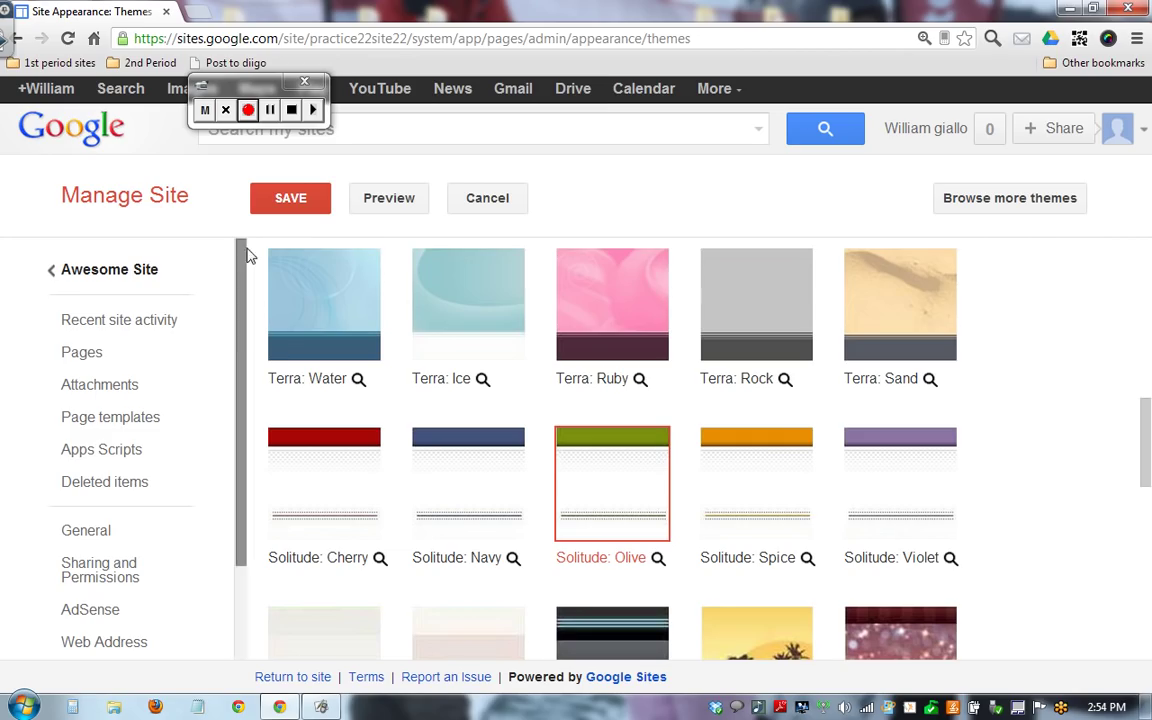
left_click(276, 201)
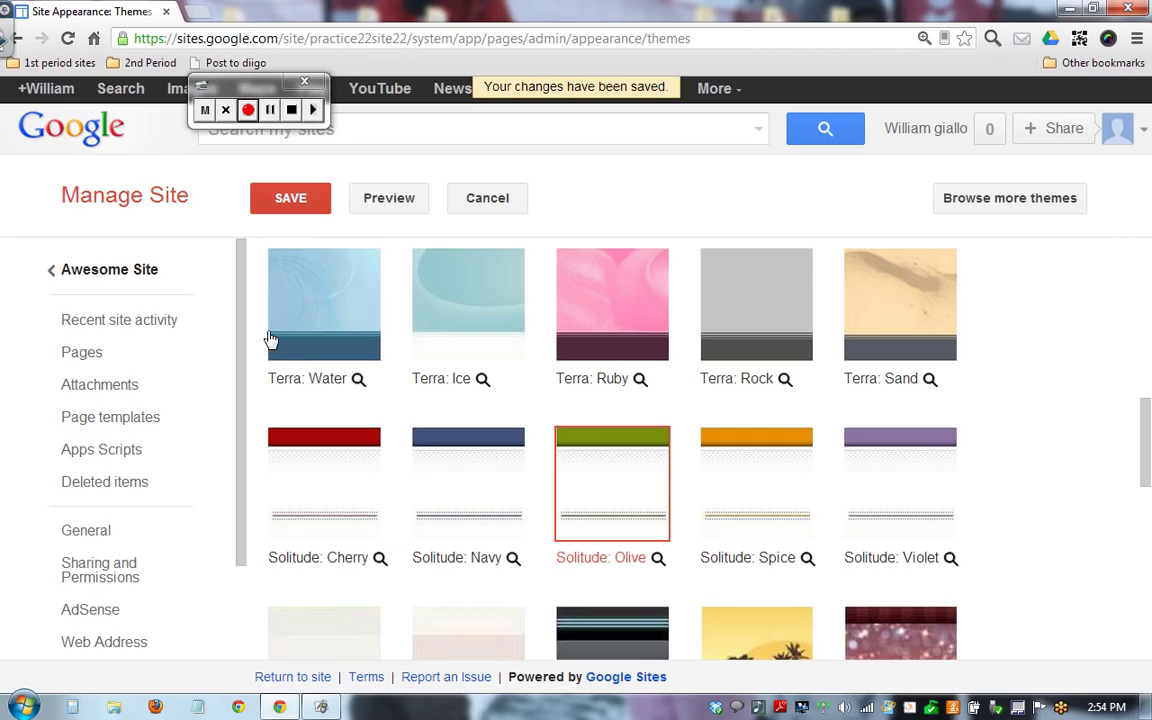
- Open the Colors and Fonts settings and view the available base themes without changing the selection
left_click_drag(243, 329, 265, 506)
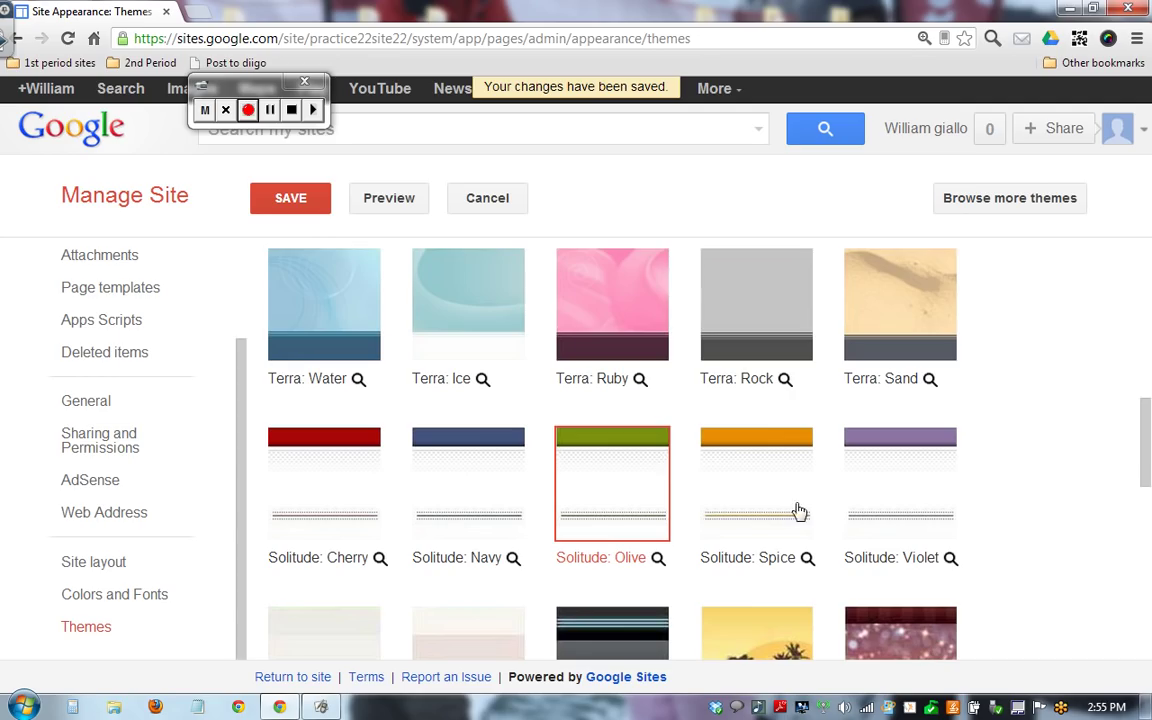
left_click_drag(1147, 437, 1147, 488)
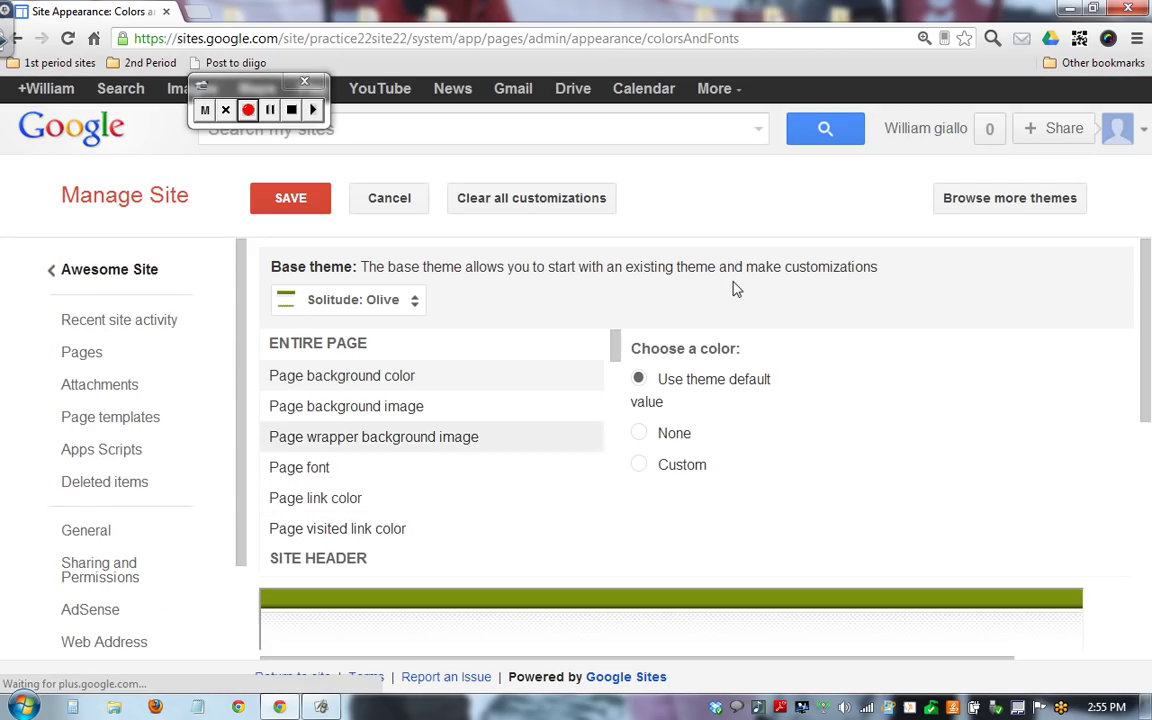
left_click(415, 302)
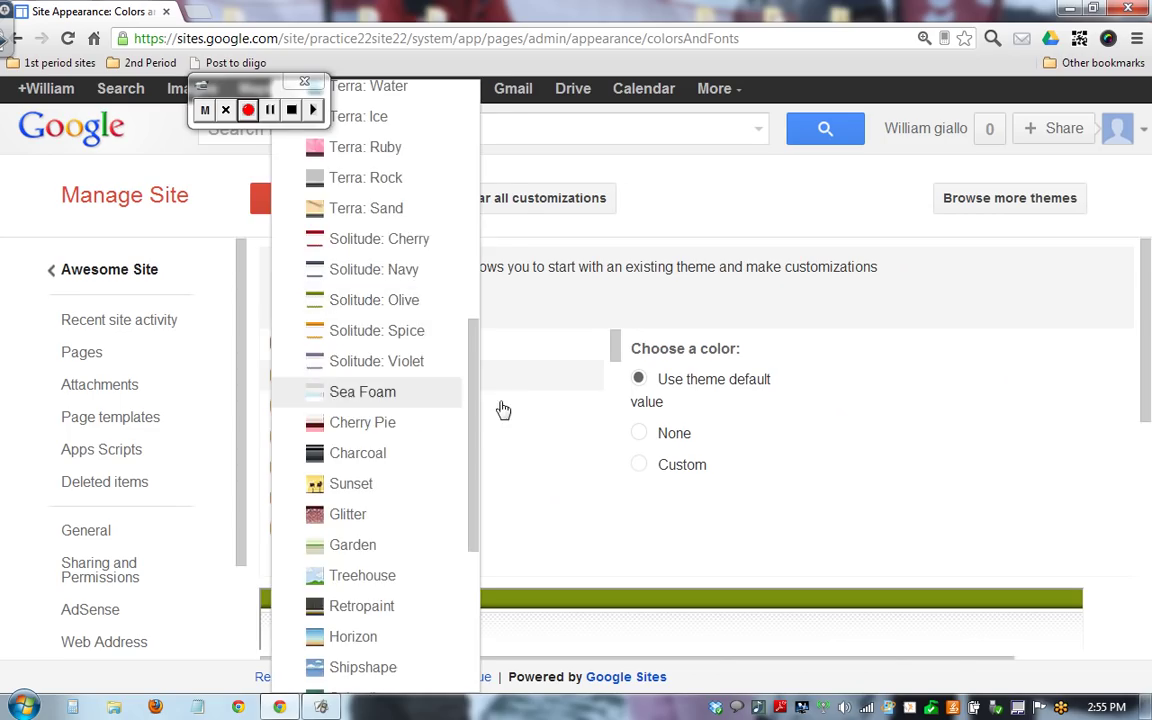
left_click(597, 411)
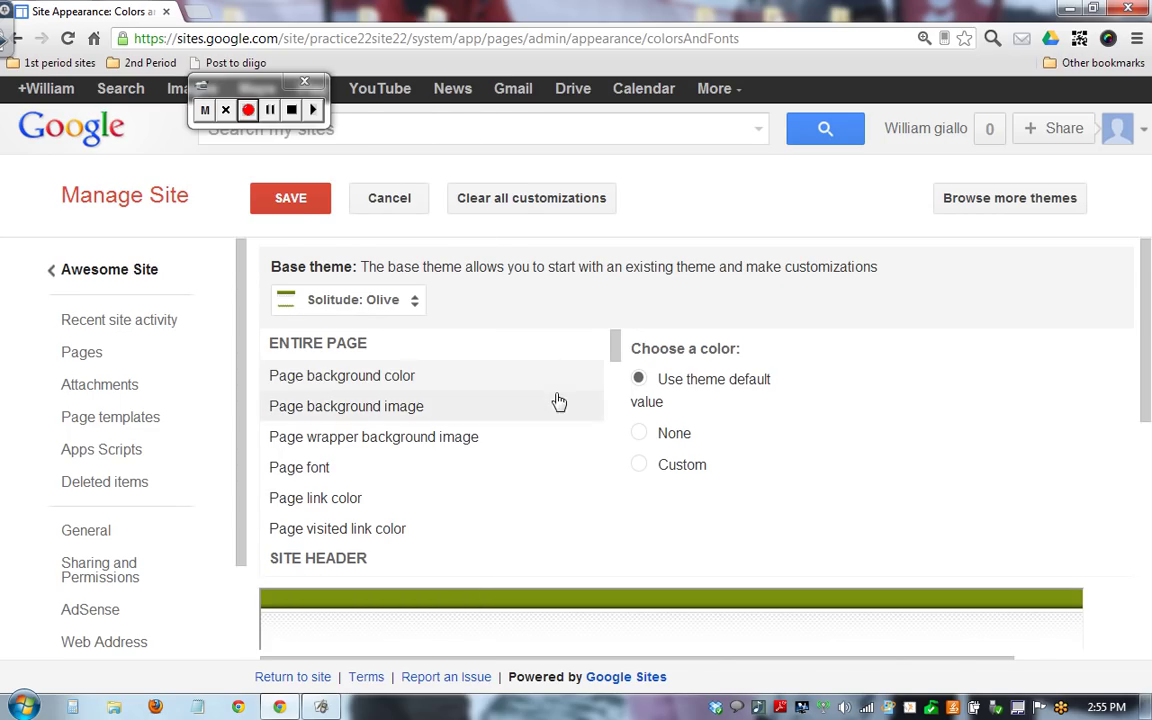
- Examine the site header and content area customization options, including the choices for the site header background image
mouse_move(617, 342)
left_mouse_down()
mouse_move(617, 356)
mouse_move(618, 345)
left_mouse_up()
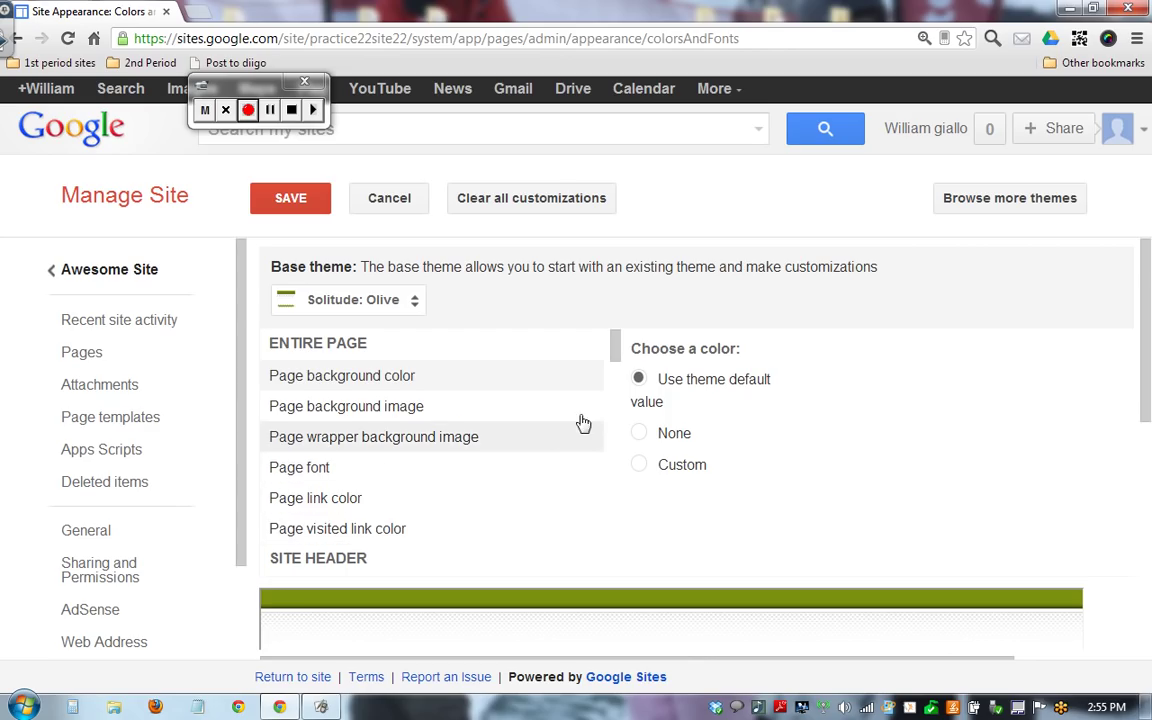
mouse_move(615, 357)
left_mouse_down()
mouse_move(615, 385)
mouse_move(613, 375)
left_mouse_up()
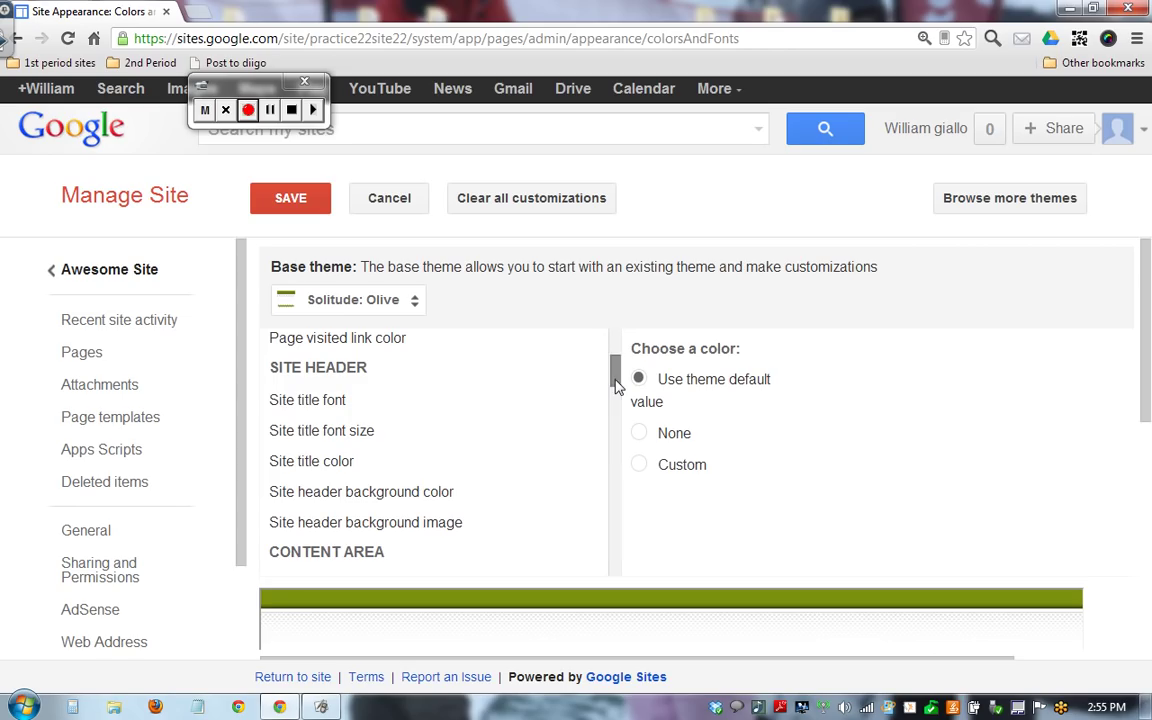
left_click(484, 530)
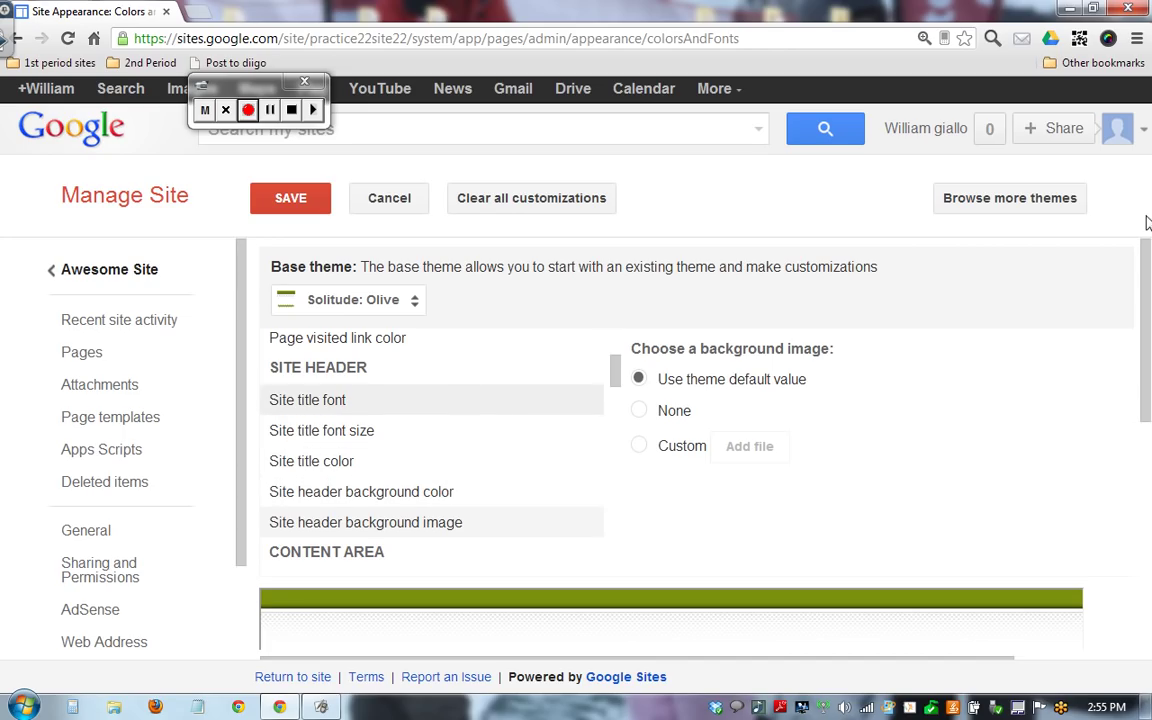
left_click_drag(1147, 281, 1147, 321)
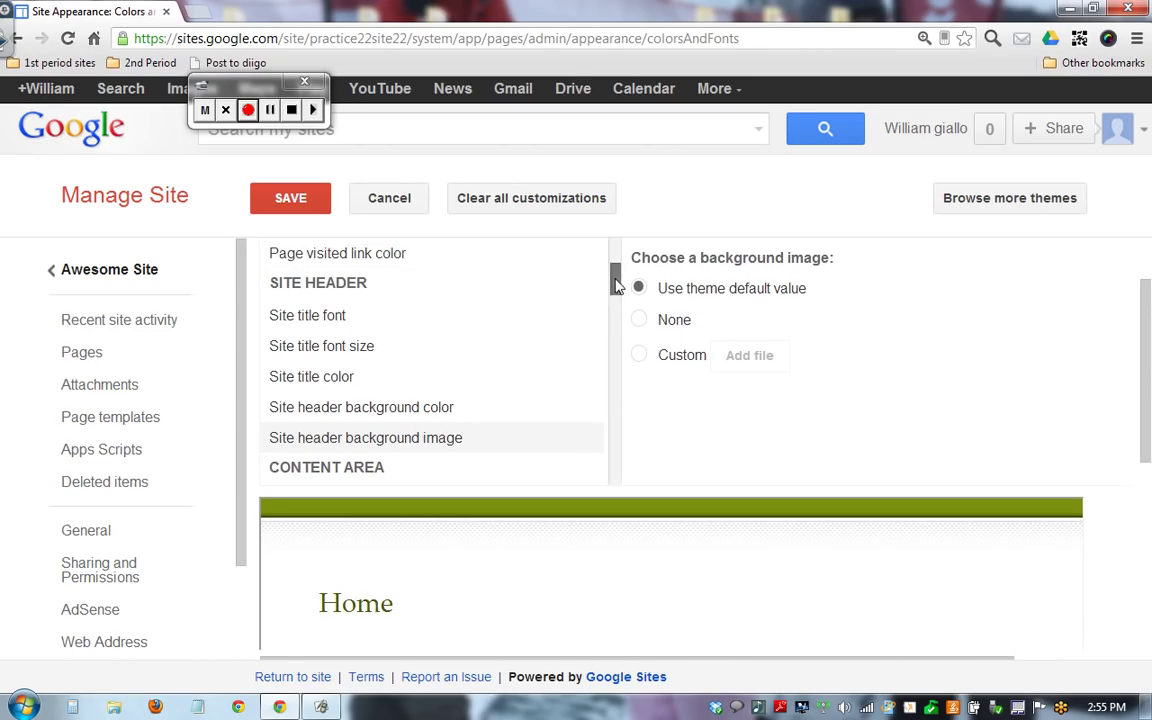
left_click_drag(616, 285, 616, 322)
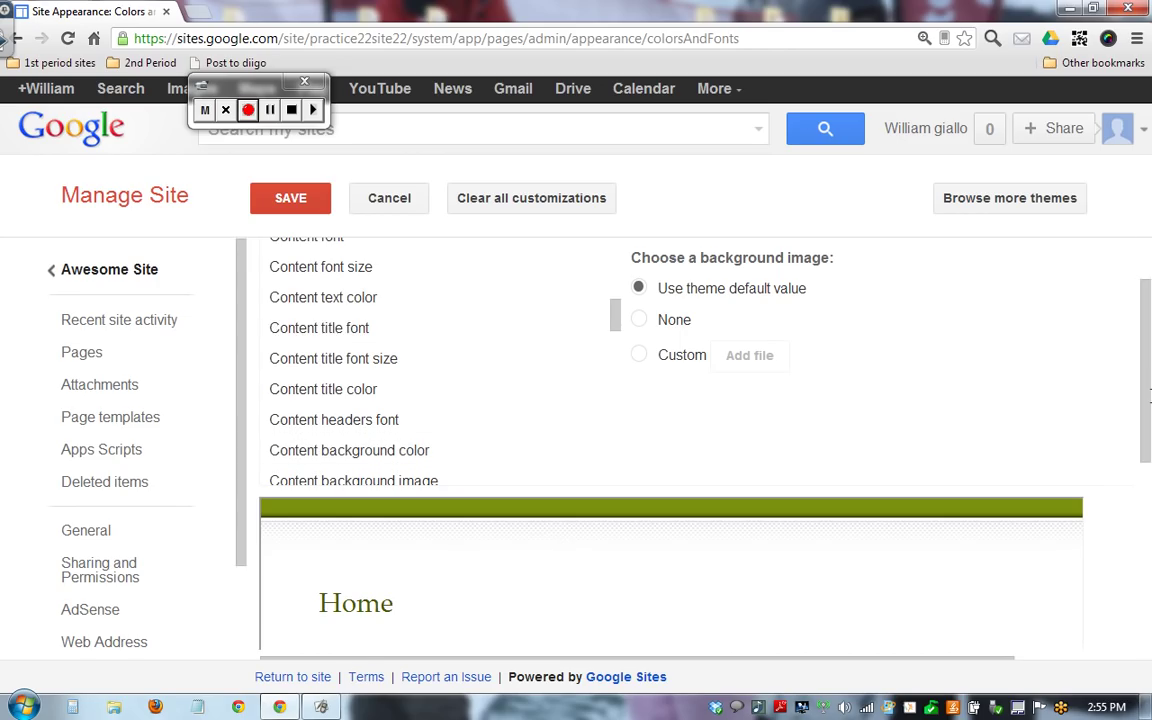
left_click_drag(1148, 395, 563, 674)
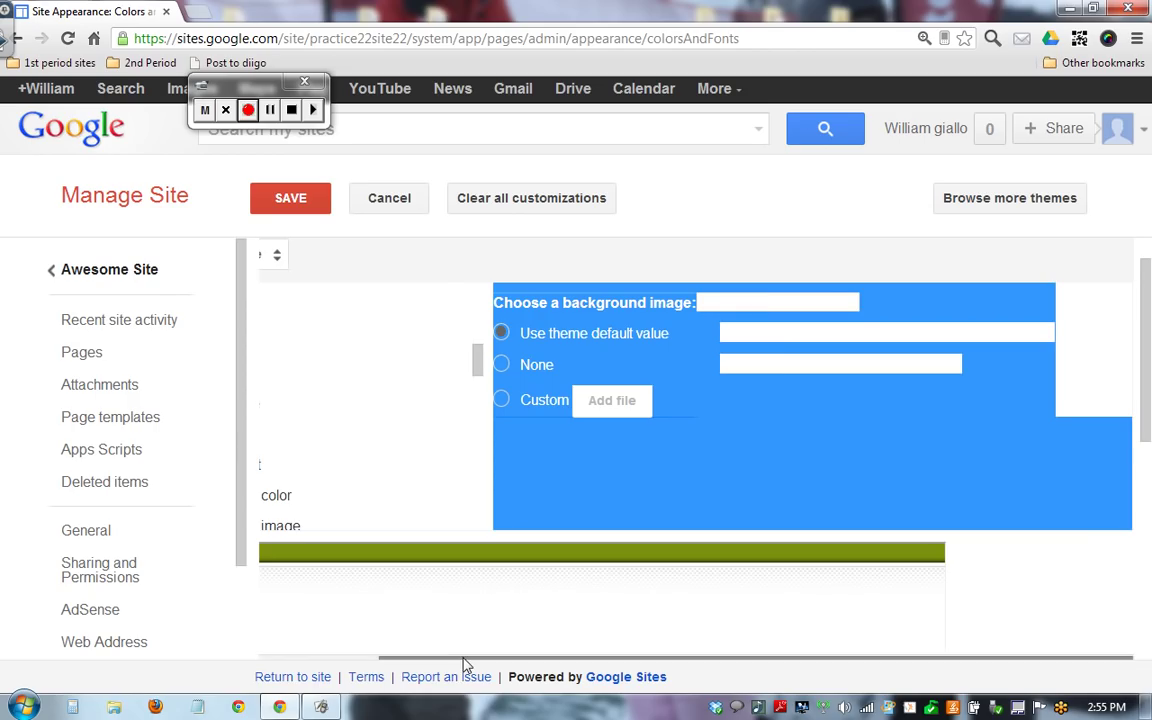
- Set the site title color in the site header to the custom dark red #8b0000
left_click_drag(463, 660, 335, 662)
left_click(481, 306)
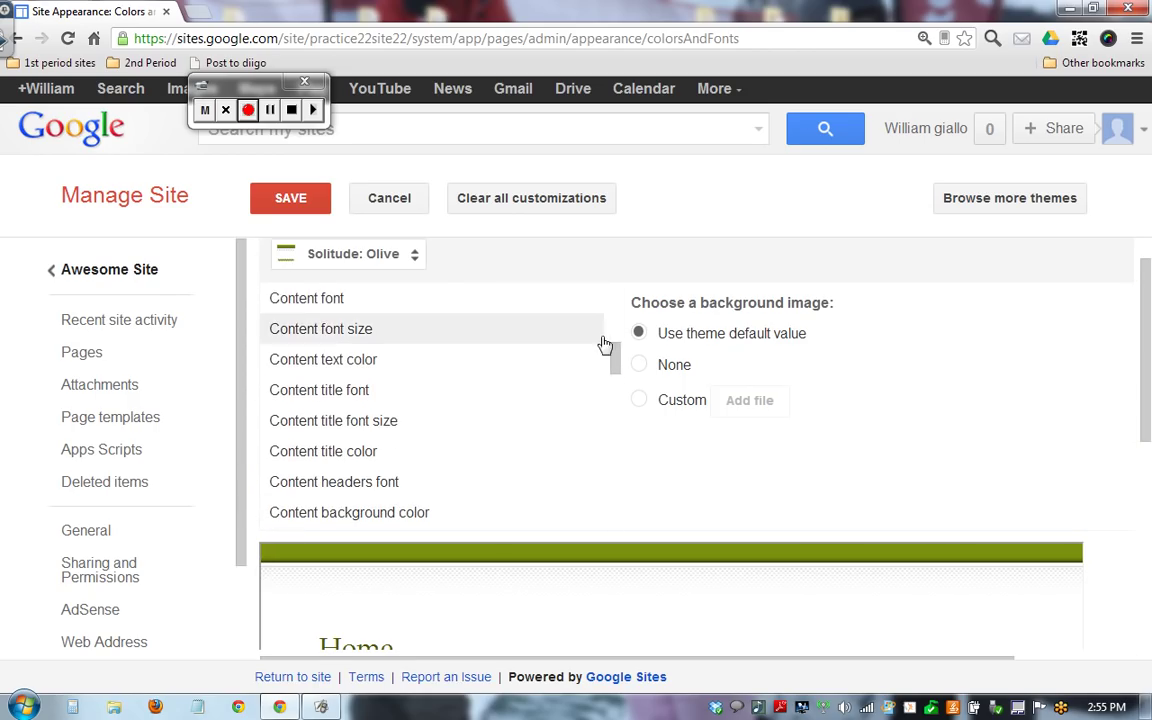
left_click_drag(614, 357, 614, 330)
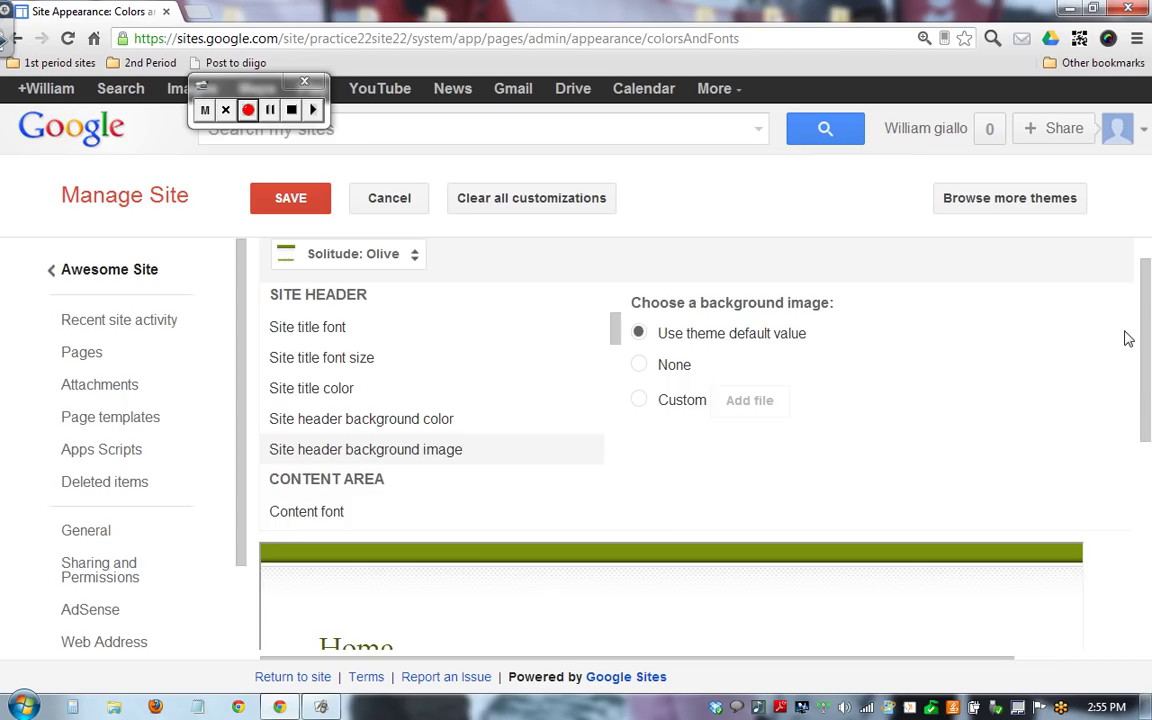
scroll(1150, 325, "right", 3)
left_click_drag(1150, 325, 1147, 338)
left_click_drag(830, 662, 614, 675)
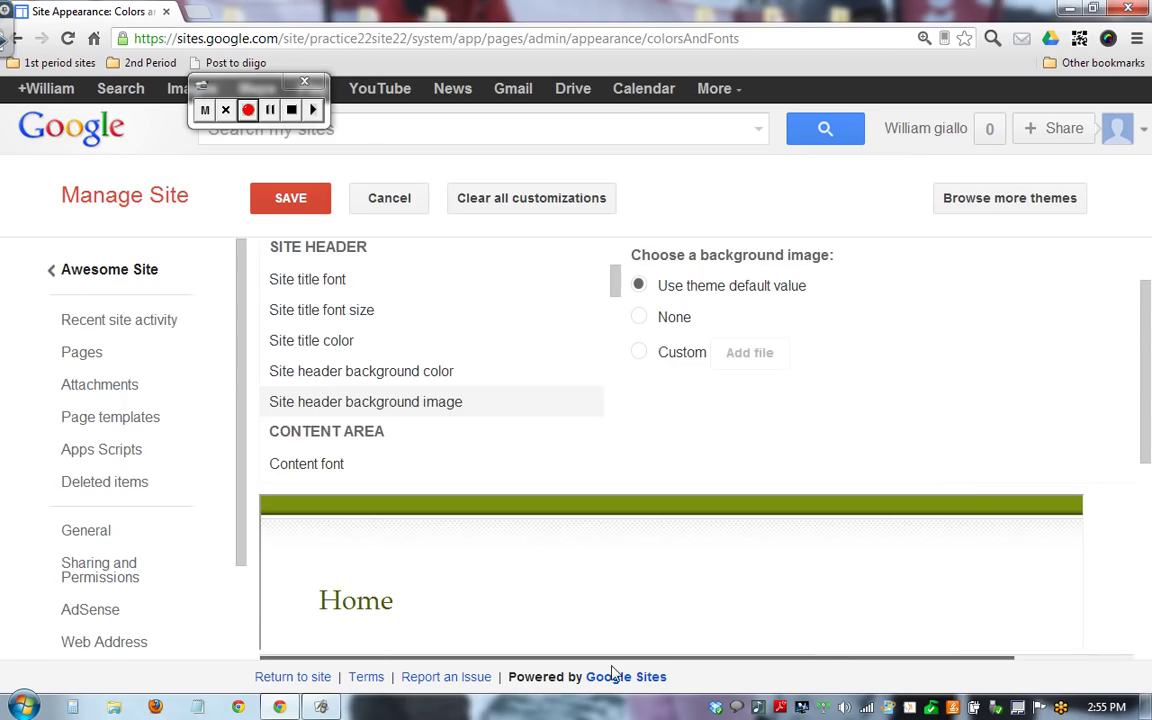
left_click(354, 343)
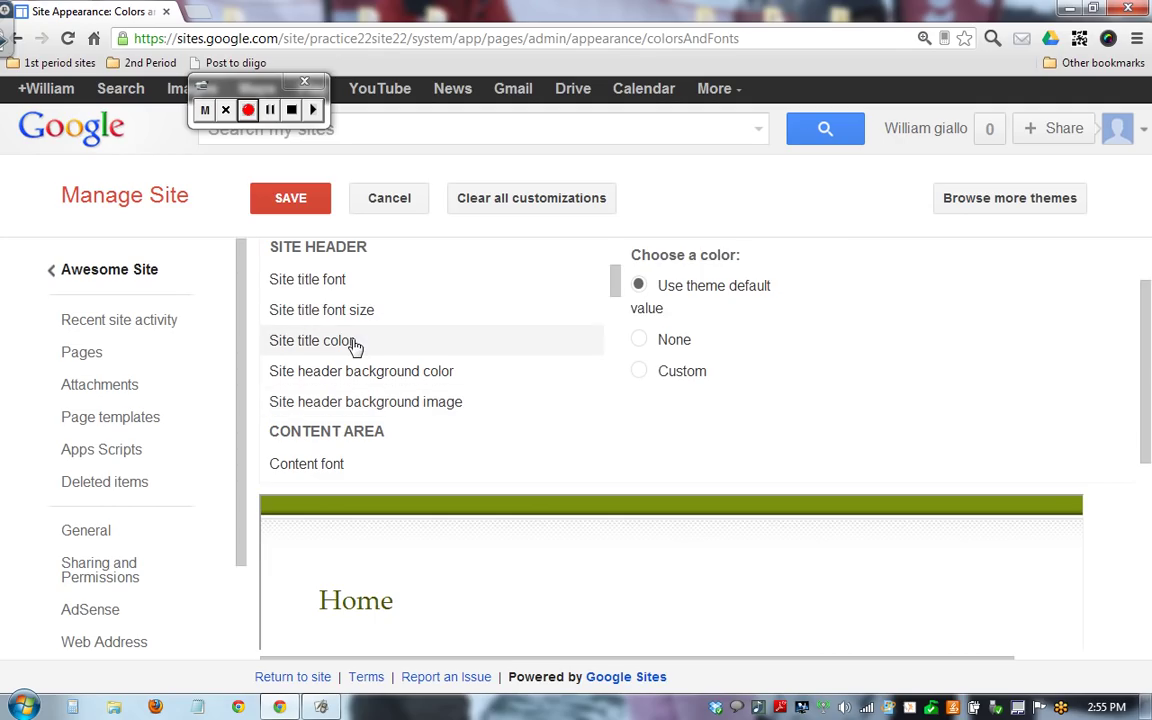
left_click(639, 373)
left_click(821, 389)
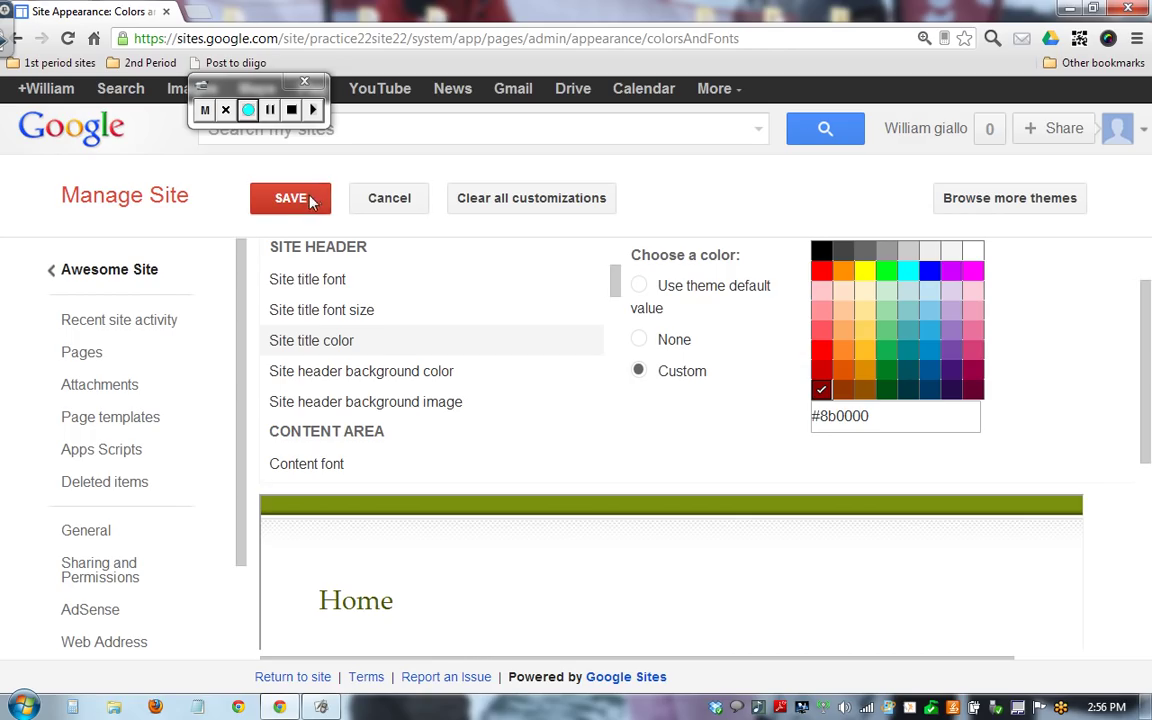
- Look through the color and font options from the entire page down to horizontal navigation, and the remaining site management sections
scroll(376, 445, "down", 1)
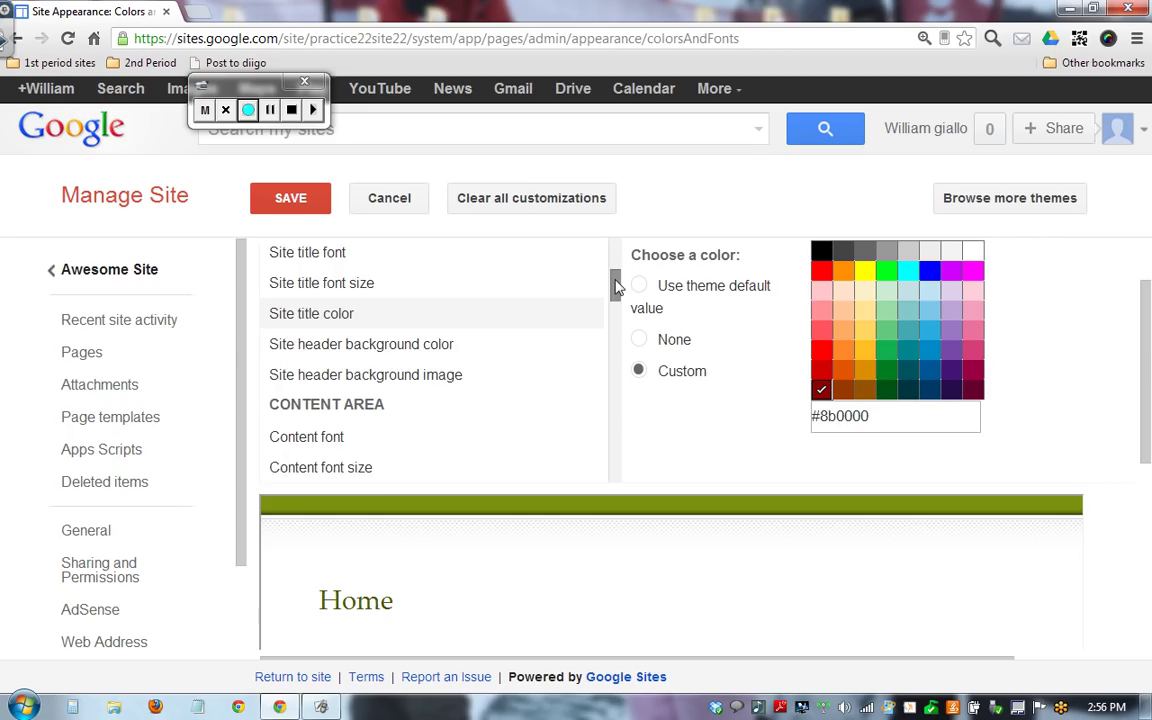
left_click_drag(616, 287, 625, 442)
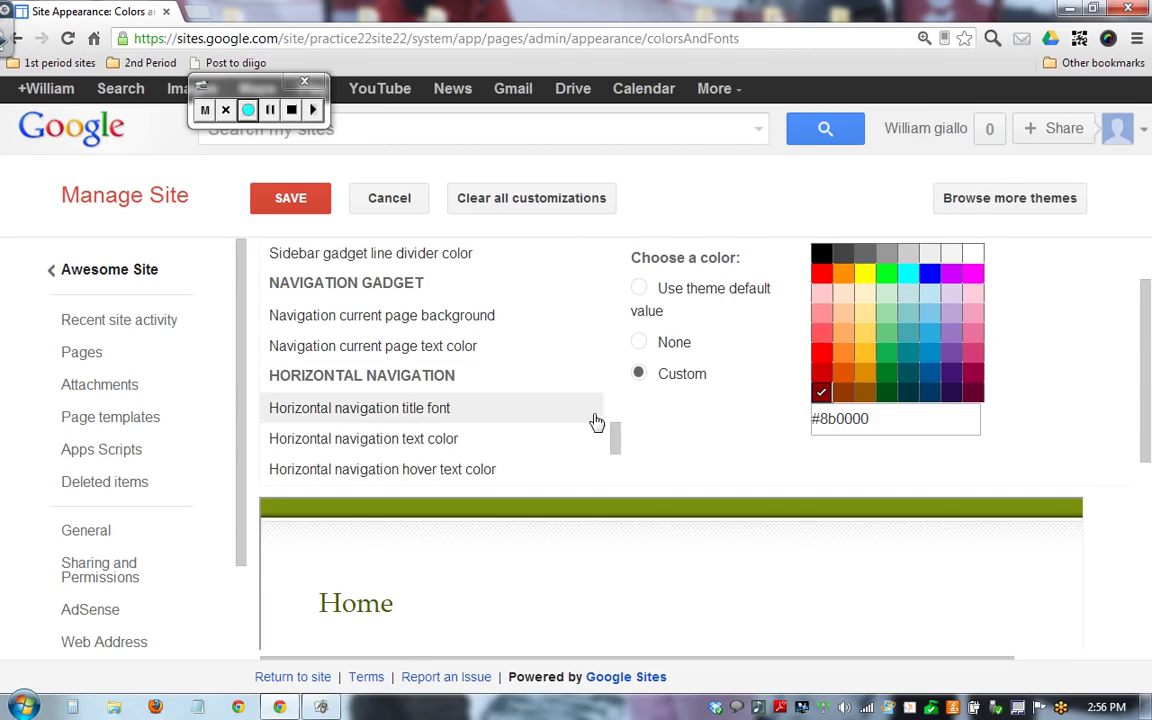
left_click_drag(613, 437, 505, 236)
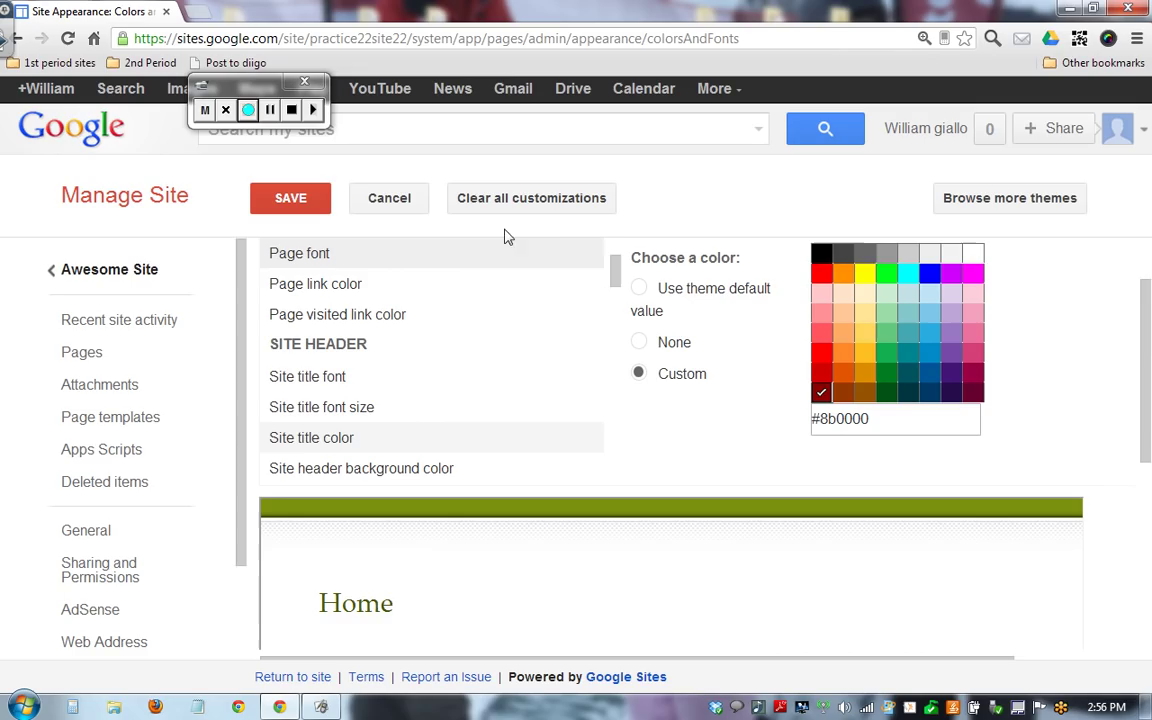
left_click_drag(1148, 374, 1150, 228)
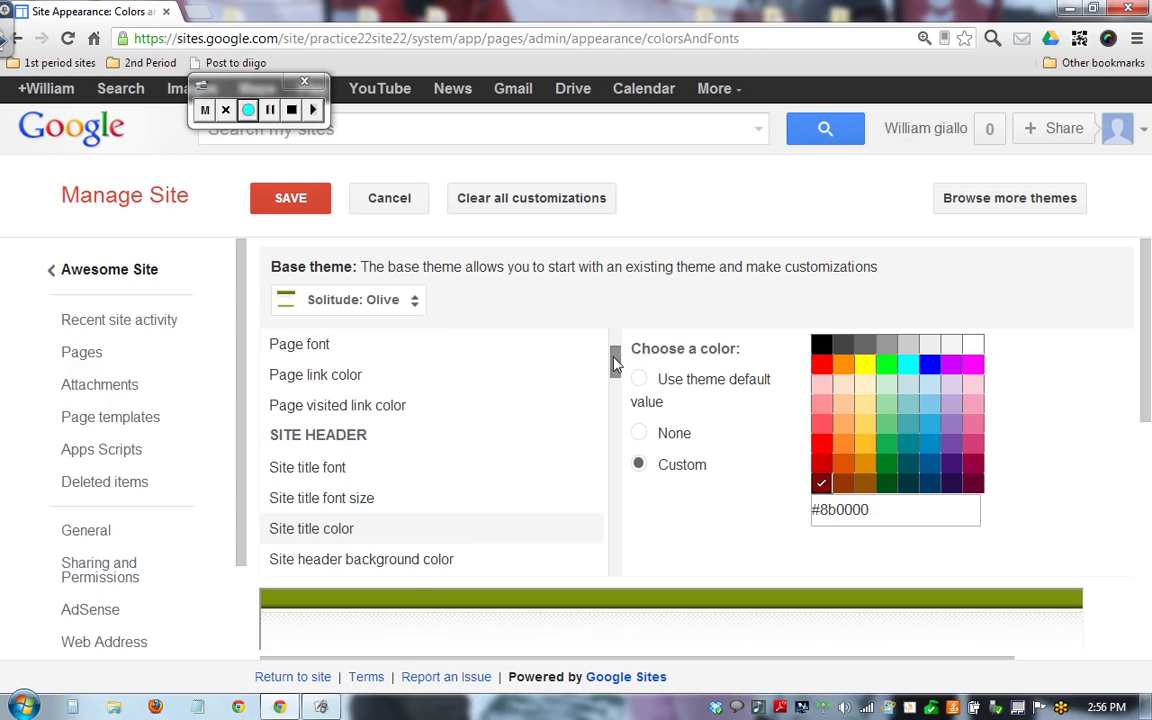
mouse_move(614, 362)
left_mouse_down()
mouse_move(615, 516)
mouse_move(622, 347)
mouse_move(614, 565)
mouse_move(615, 355)
left_mouse_up()
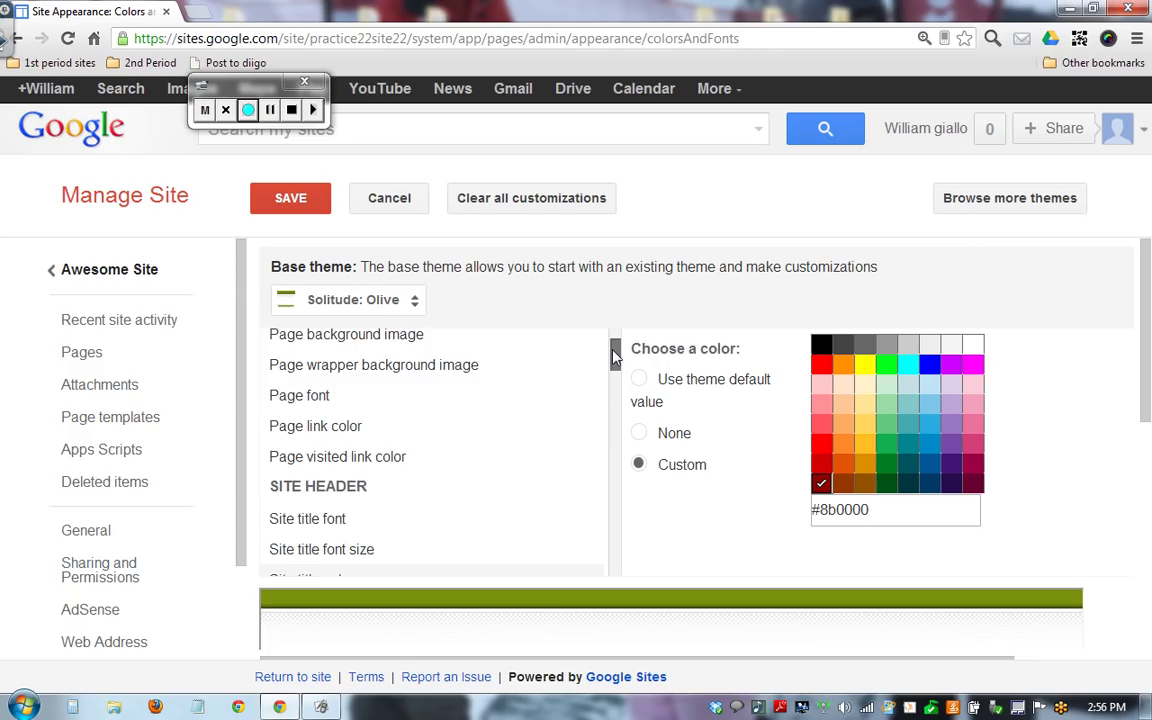
left_click_drag(614, 358, 614, 380)
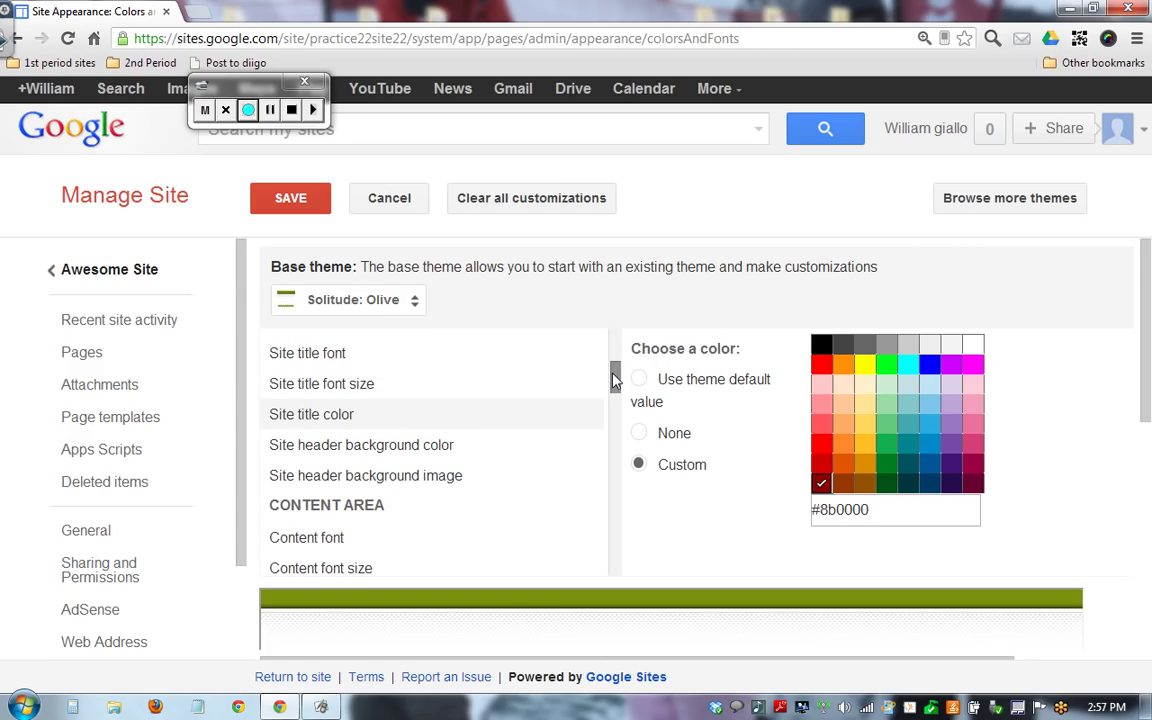
left_click_drag(614, 380, 613, 345)
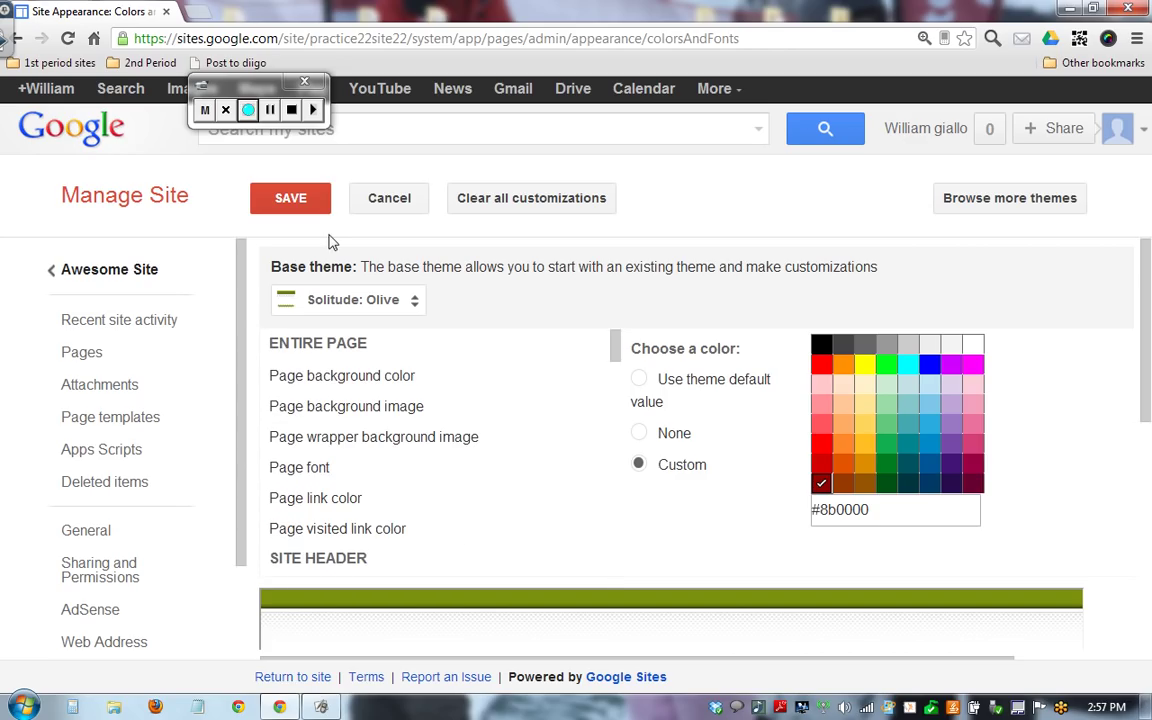
left_click_drag(245, 298, 249, 444)
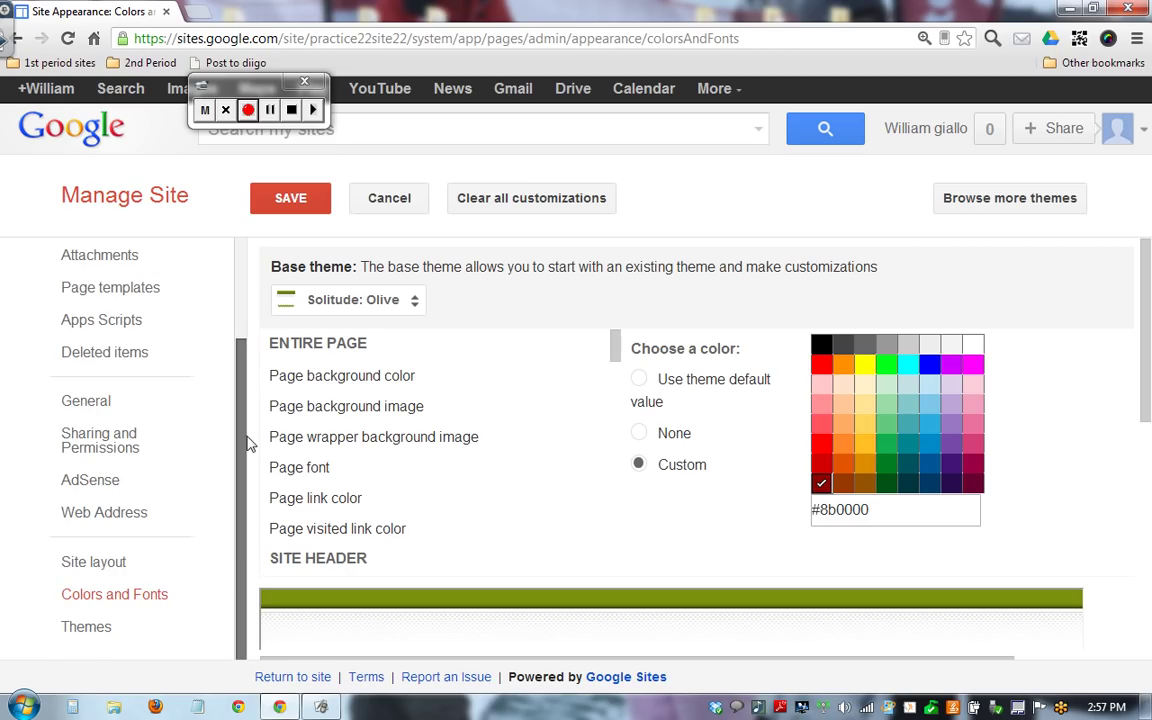